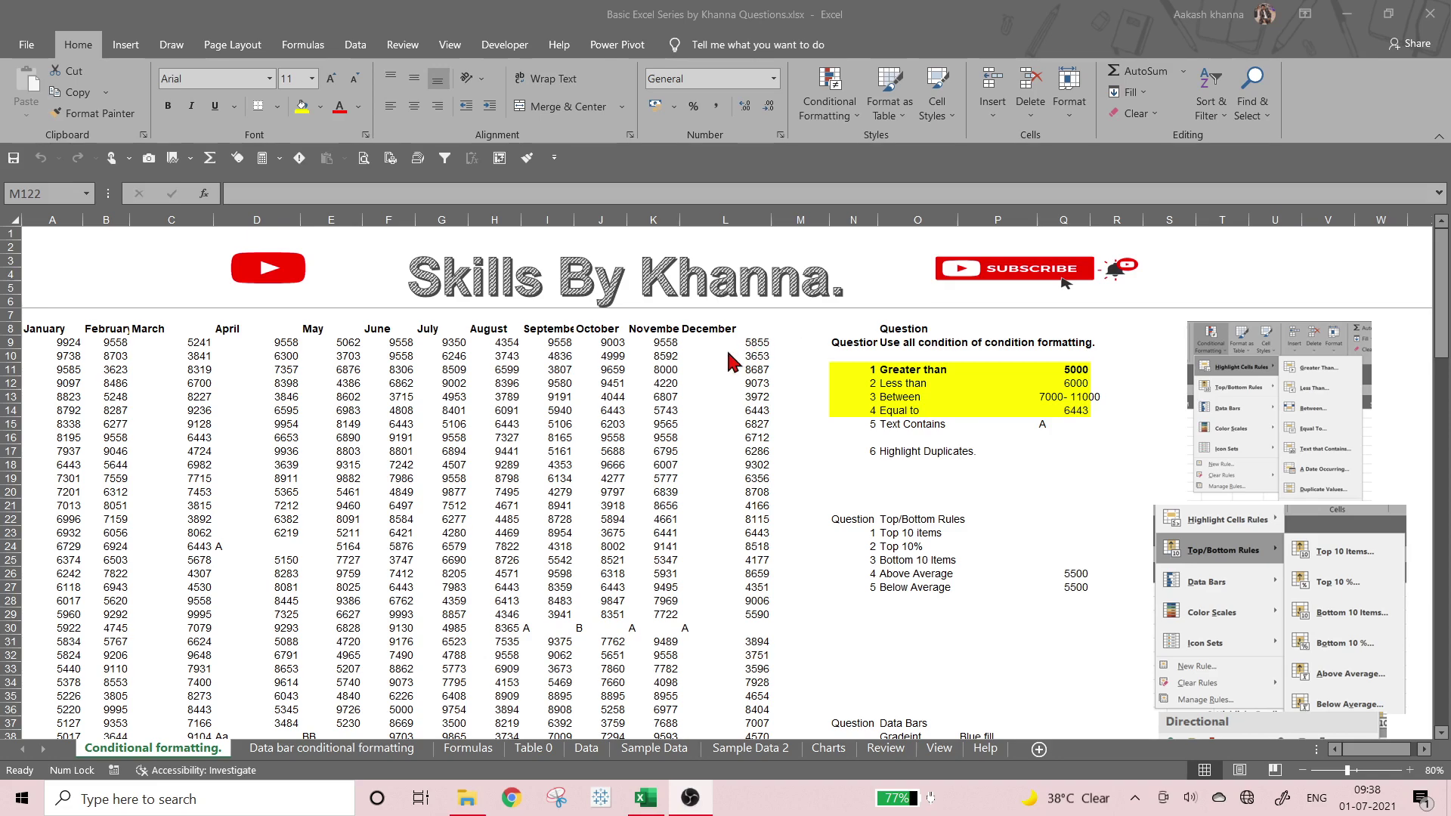
# Go back to cell A1 at the start of the Conditional formatting worksheet.
pyautogui.click(708, 367)
pyautogui.hotkey('ctrl', 'Left')
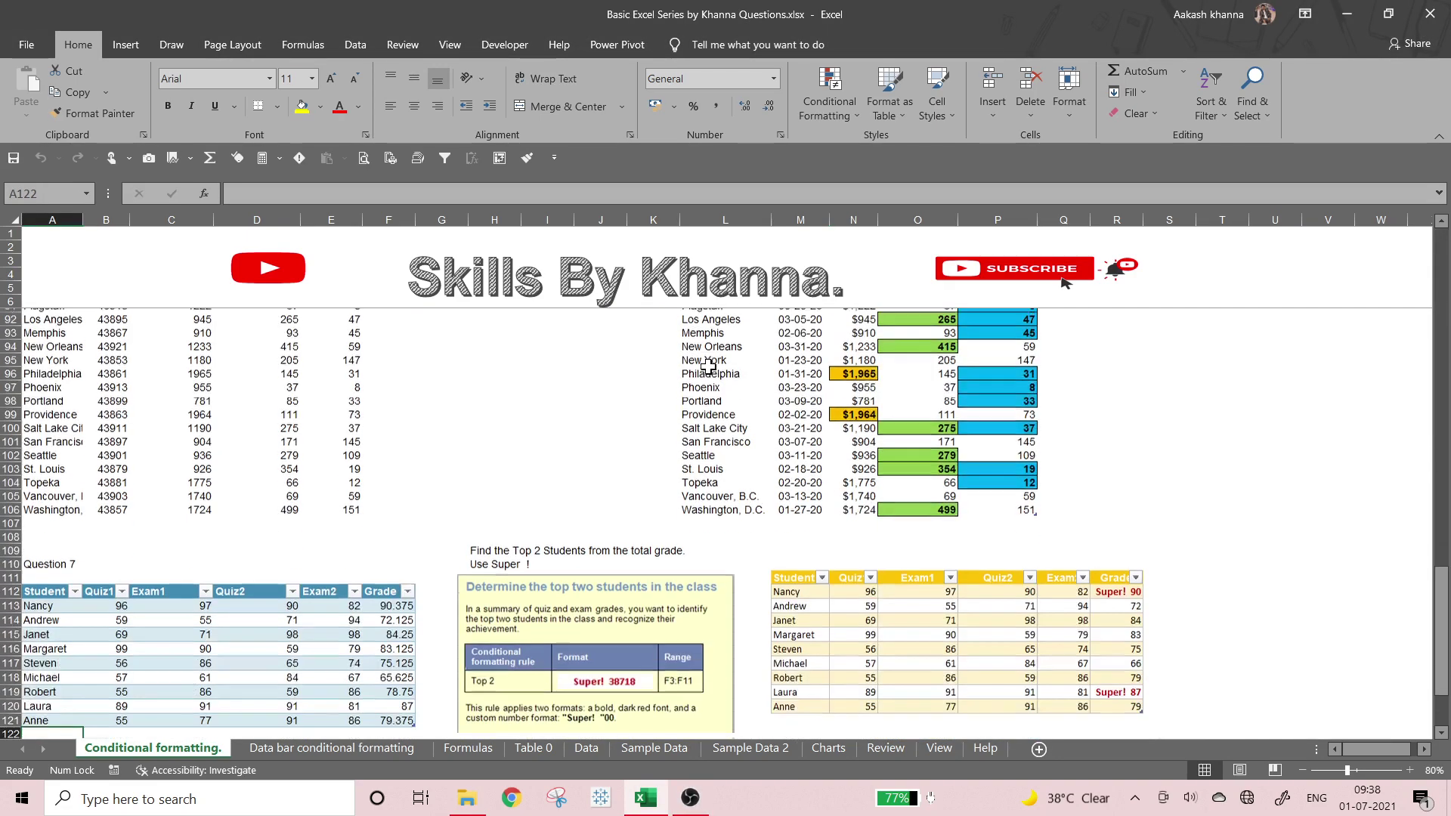
pyautogui.hotkey('ctrl', 'Up')
pyautogui.hotkey('ctrl', 'Up')
pyautogui.hotkey('ctrl', 'Up')
pyautogui.hotkey('ctrl', 'Up')
pyautogui.hotkey('ctrl', 'Up')
pyautogui.hotkey('ctrl', 'Up')
pyautogui.hotkey('ctrl', 'Up')
pyautogui.hotkey('ctrl', 'Up')
pyautogui.hotkey('ctrl', 'Up')
pyautogui.hotkey('ctrl', 'Up')
pyautogui.hotkey('ctrl', 'Up')
pyautogui.hotkey('ctrl', 'Up')
pyautogui.hotkey('ctrl', 'Up')
pyautogui.hotkey('ctrl', 'Up')
pyautogui.hotkey('ctrl', 'Up')
pyautogui.hotkey('ctrl', 'Up')
pyautogui.hotkey('ctrl', 'Up')
pyautogui.hotkey('ctrl', 'Up')
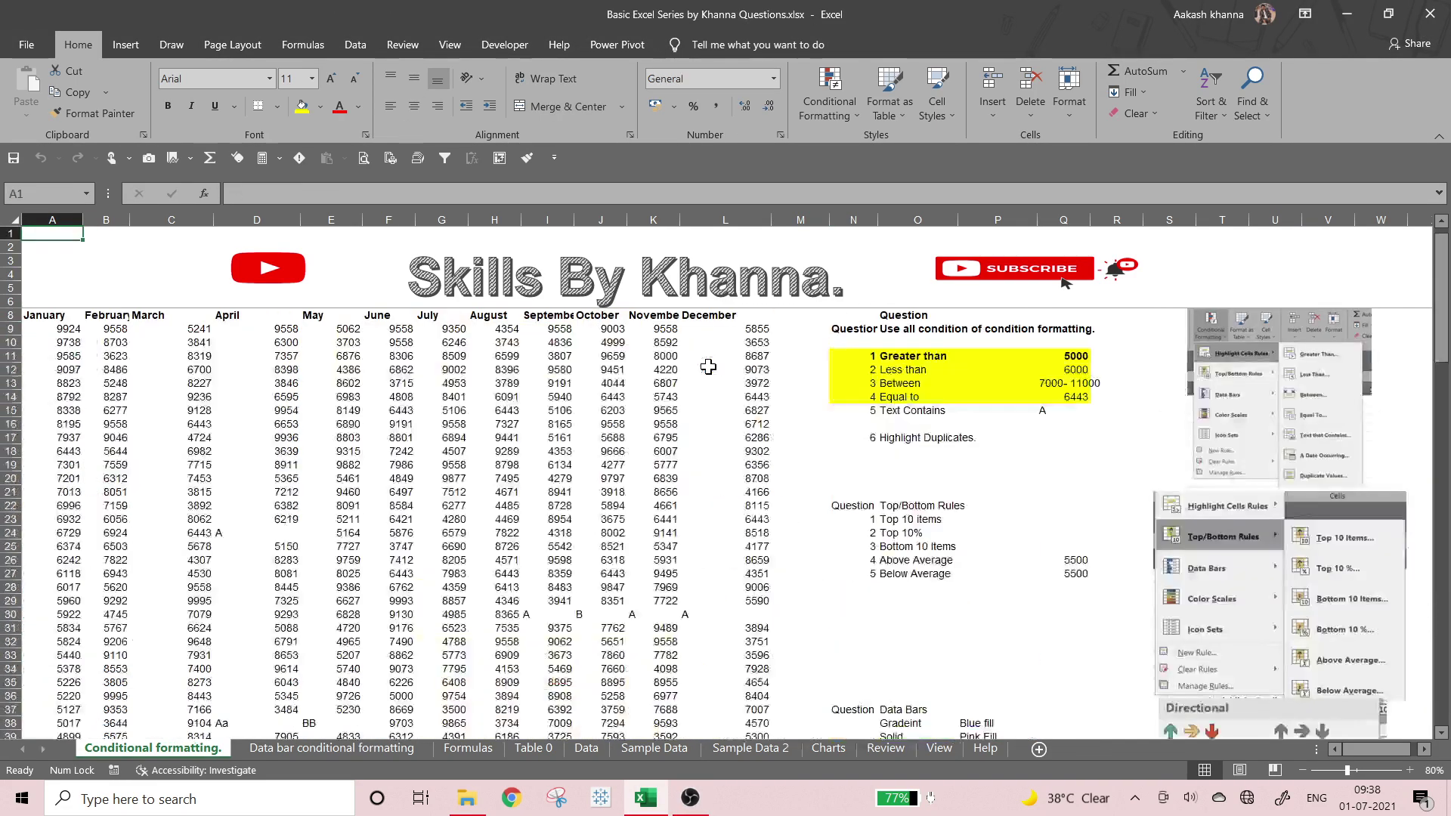
# Look through the monthly data table, down the January column and across the first data row to December.
pyautogui.press('Down')
pyautogui.press('Down')
pyautogui.press('Down')
pyautogui.press('Down')
pyautogui.press('Down')
pyautogui.press('Down')
pyautogui.press('Down')
pyautogui.press('Down')
pyautogui.press('Down')
pyautogui.press('Down')
pyautogui.press('Down')
pyautogui.press('Down')
pyautogui.press('Down')
pyautogui.press('Down')
pyautogui.press('Down')
pyautogui.press('Down')
pyautogui.press('Down')
pyautogui.press('Down')
pyautogui.press('Down')
pyautogui.press('Down')
pyautogui.press('Down')
pyautogui.press('Down')
pyautogui.press('Down')
pyautogui.press('Down')
pyautogui.press('Down')
pyautogui.press('Down')
pyautogui.press('Down')
pyautogui.press('Down')
pyautogui.press('Down')
pyautogui.press('Down')
pyautogui.press('Down')
pyautogui.press('Down')
pyautogui.press('Down')
pyautogui.press('Down')
pyautogui.press('Down')
pyautogui.press('Down')
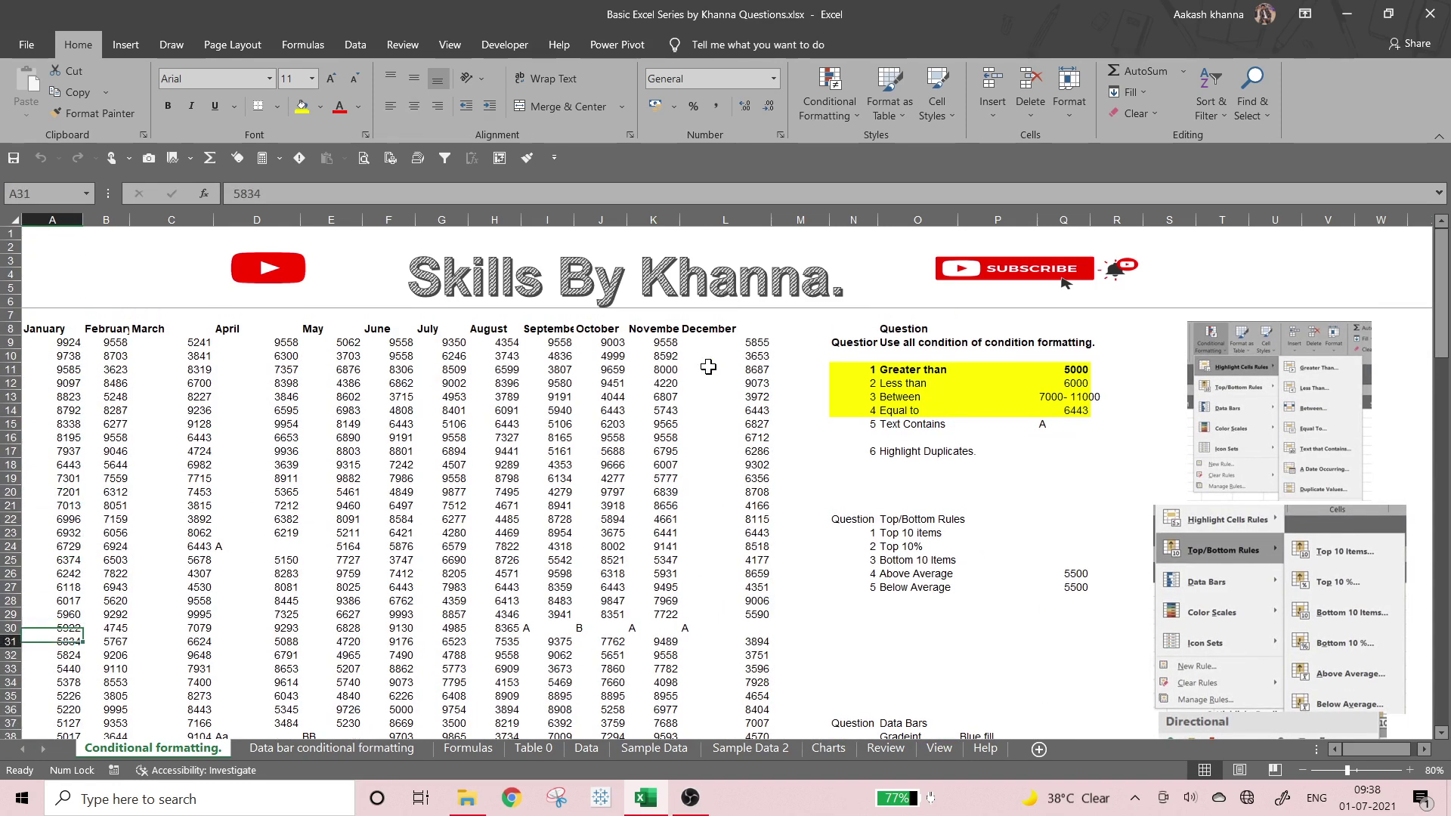
pyautogui.press('Up')
pyautogui.press('Up')
pyautogui.press('Up')
pyautogui.press('Up')
pyautogui.press('Up')
pyautogui.press('Up')
pyautogui.press('Up')
pyautogui.press('Up')
pyautogui.press('Up')
pyautogui.press('Up')
pyautogui.press('Up')
pyautogui.press('Up')
pyautogui.press('Up')
pyautogui.press('Up')
pyautogui.press('Up')
pyautogui.press('Up')
pyautogui.press('Up')
pyautogui.press('Up')
pyautogui.press('Up')
pyautogui.press('Up')
pyautogui.press('Up')
pyautogui.press('Up')
pyautogui.press('Up')
pyautogui.press('Up')
pyautogui.press('Up')
pyautogui.press('Up')
pyautogui.press('Up')
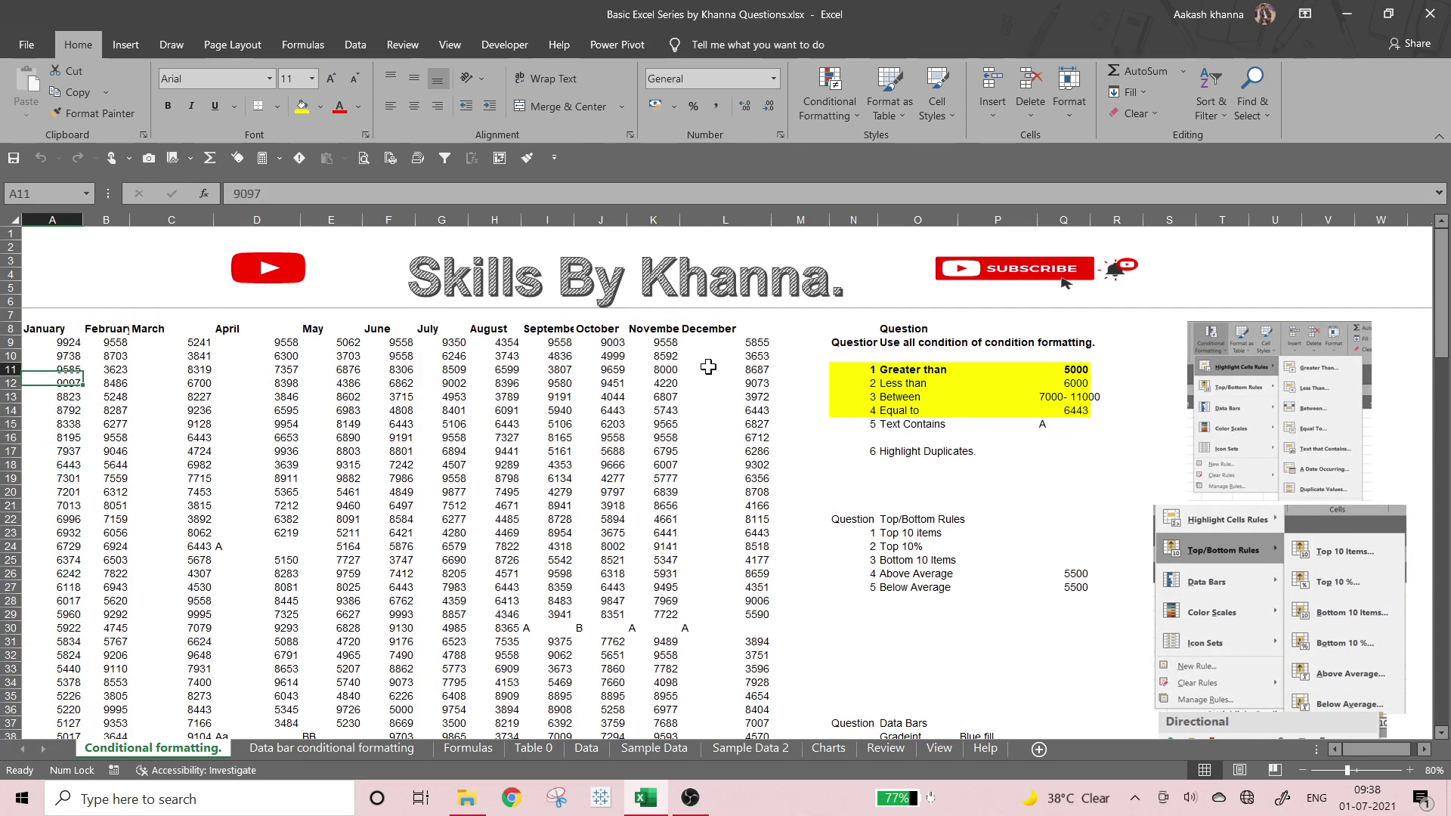
pyautogui.press('Right')
pyautogui.press('Right')
pyautogui.press('Right')
pyautogui.press('Right')
pyautogui.press('Right')
pyautogui.press('Right')
pyautogui.press('Right')
pyautogui.press('Right')
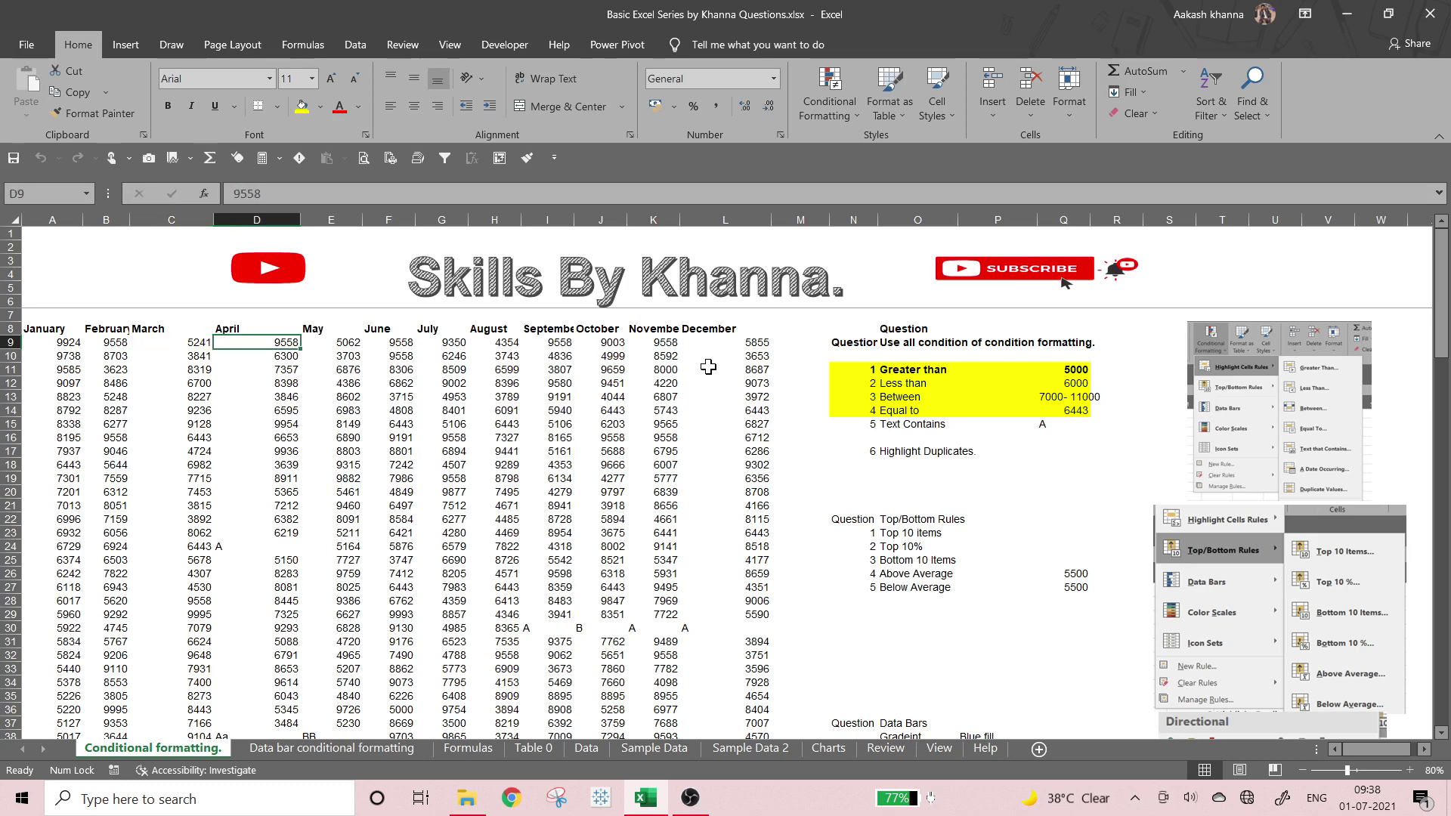
pyautogui.press('Right')
pyautogui.press('Right')
pyautogui.press('Right')
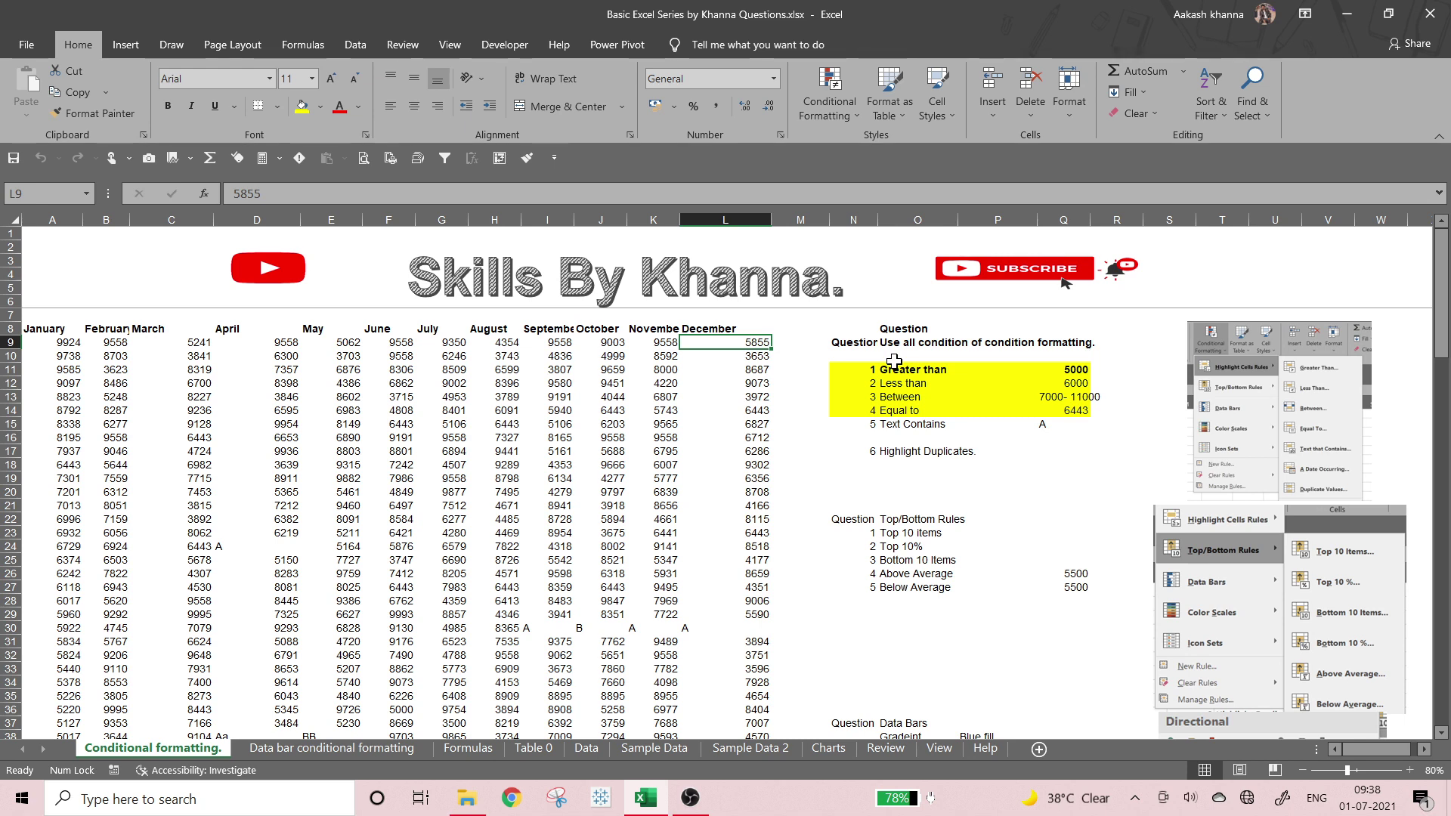
# Examine the Conditional Formatting rule types, especially the options under Highlight Cells Rules.
pyautogui.click(805, 118)
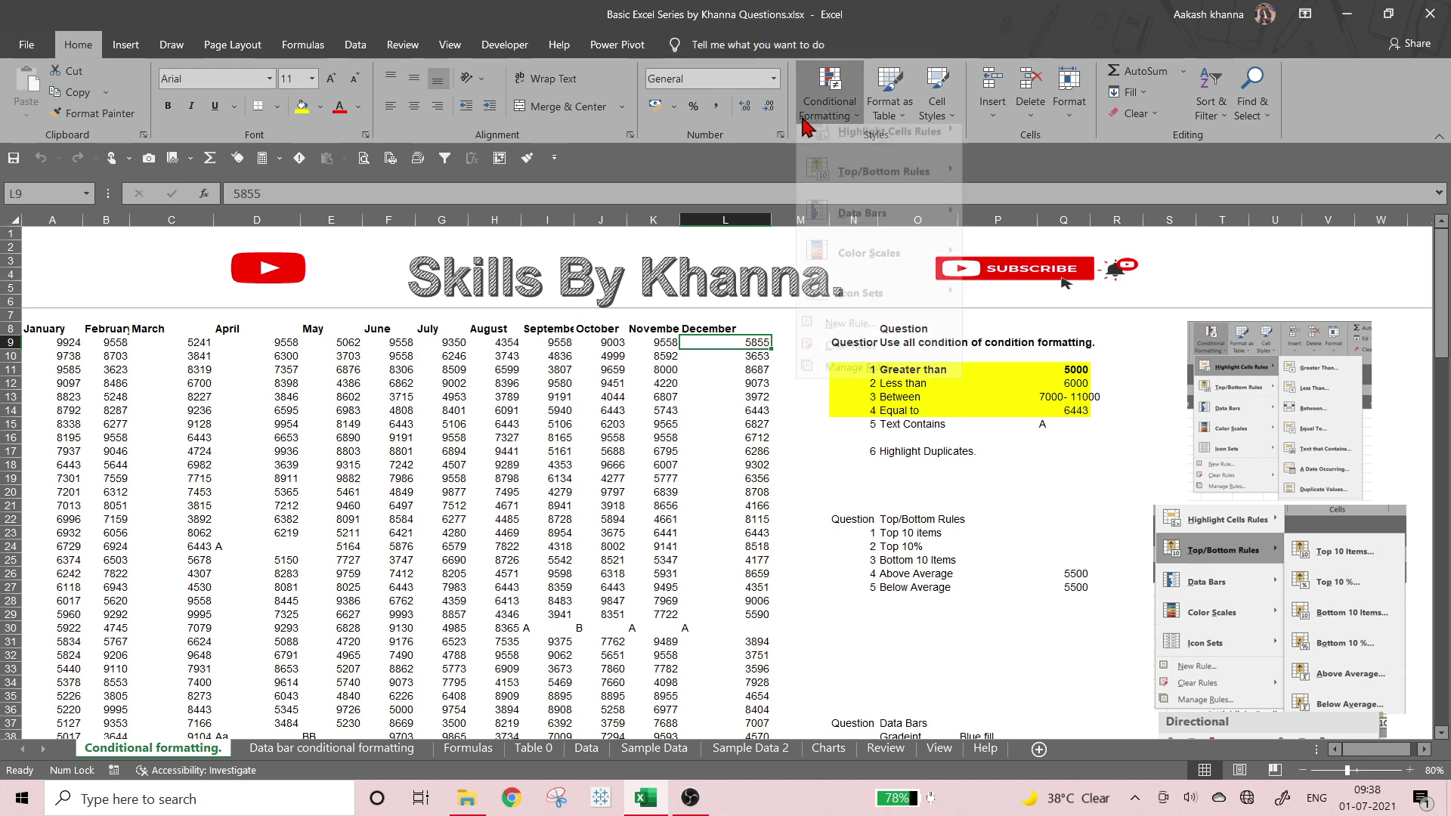
pyautogui.moveTo(845, 141)
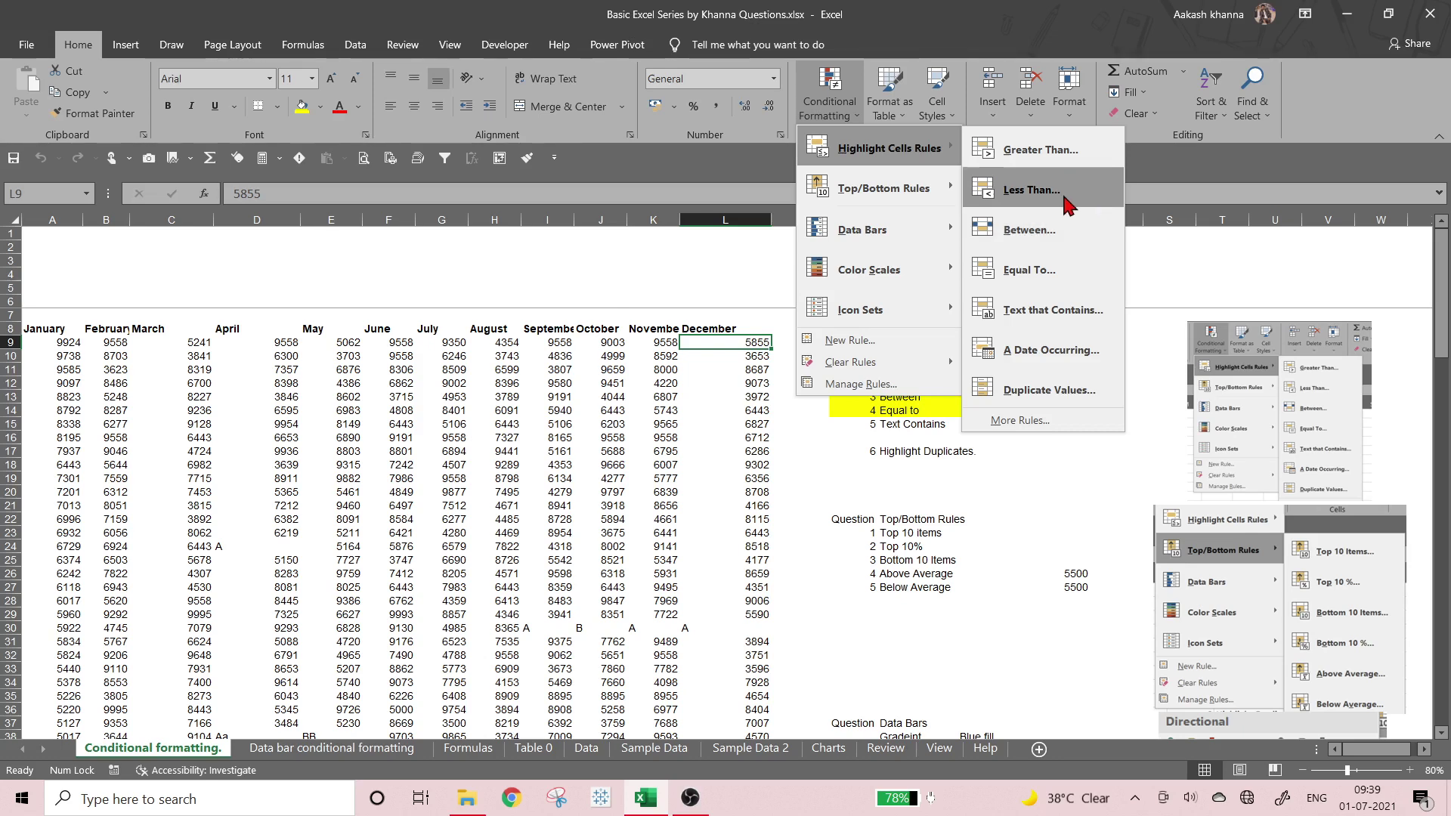
pyautogui.click(869, 491)
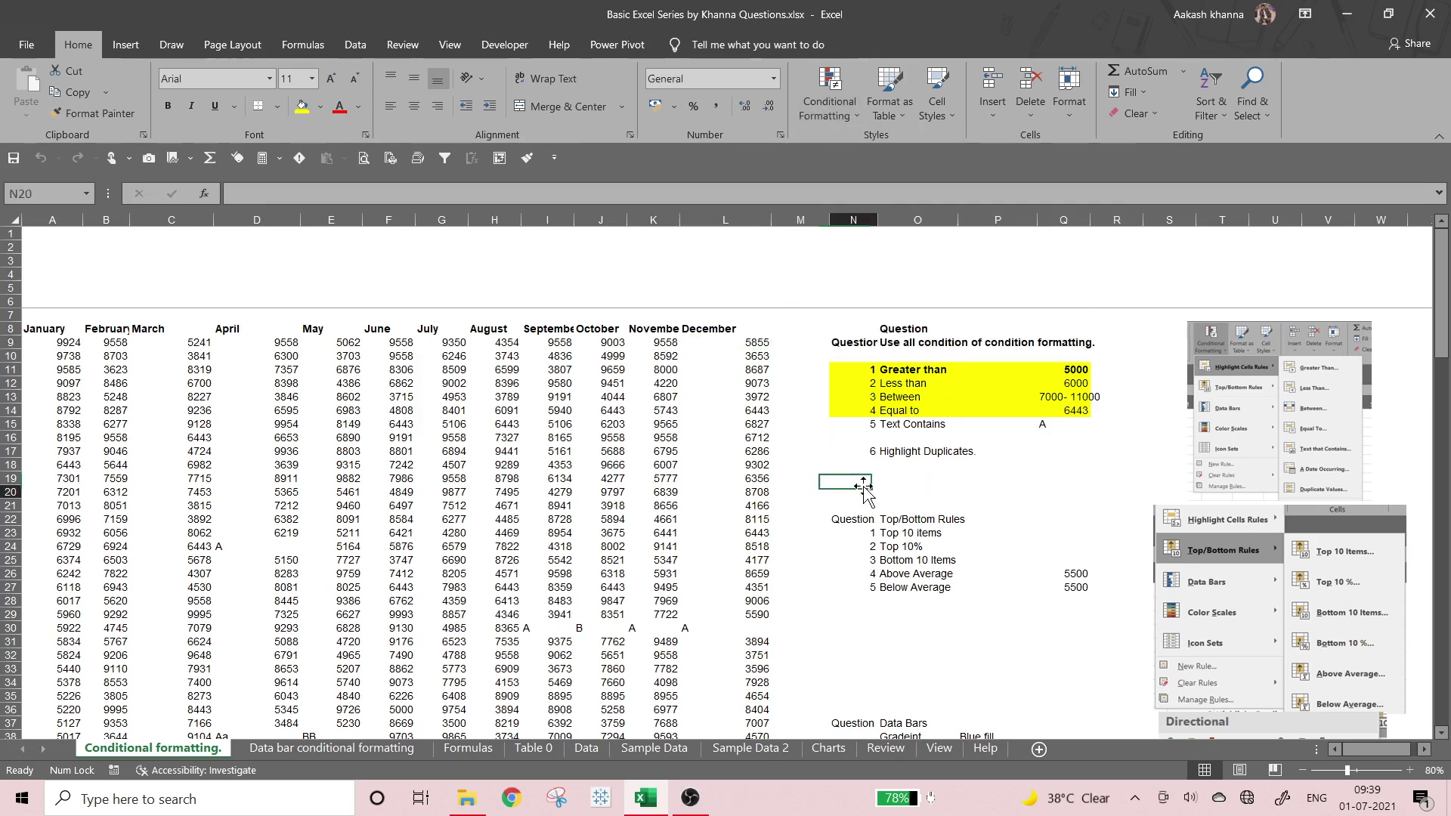
pyautogui.click(829, 98)
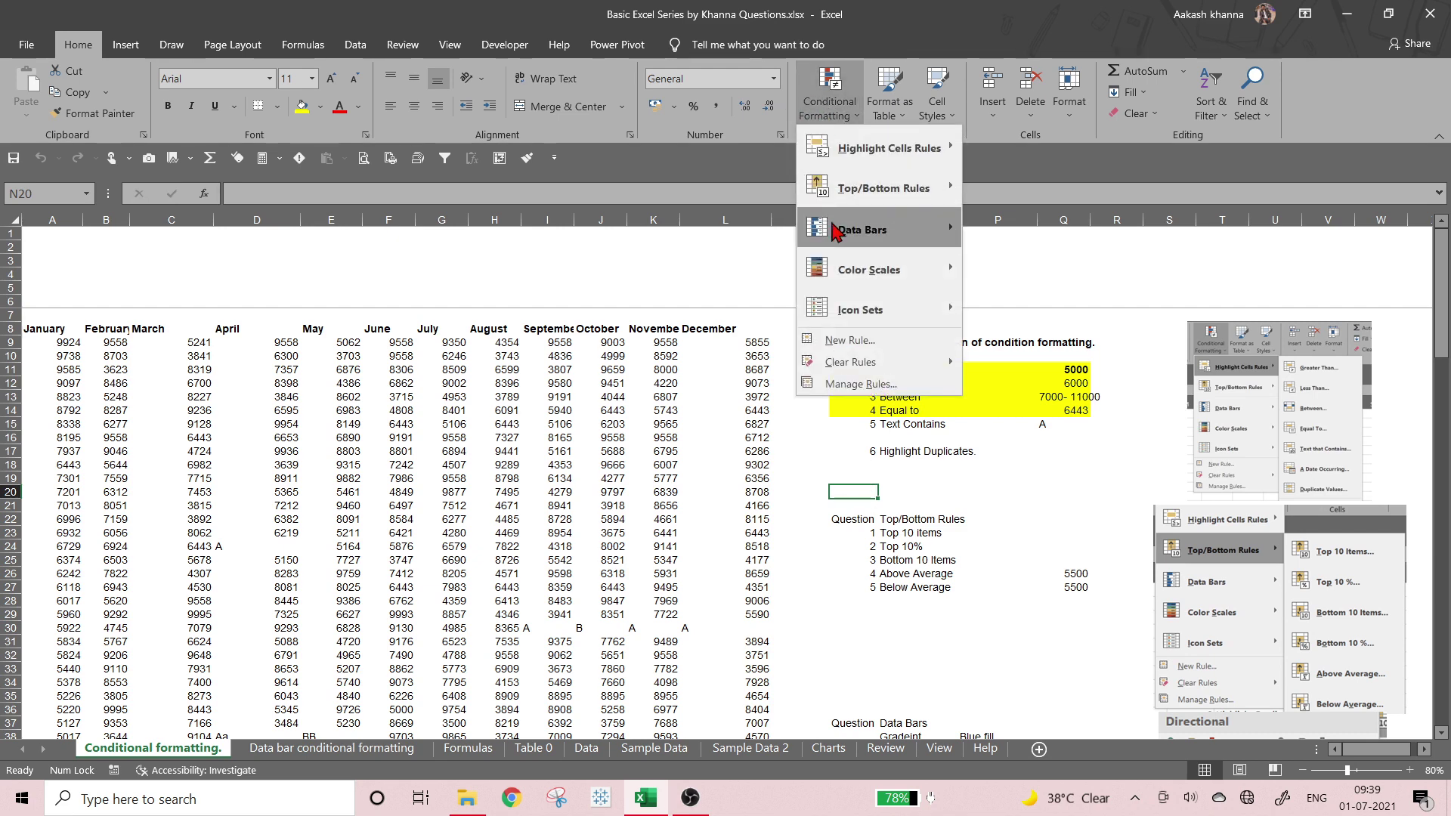
pyautogui.click(850, 412)
pyautogui.click(800, 383)
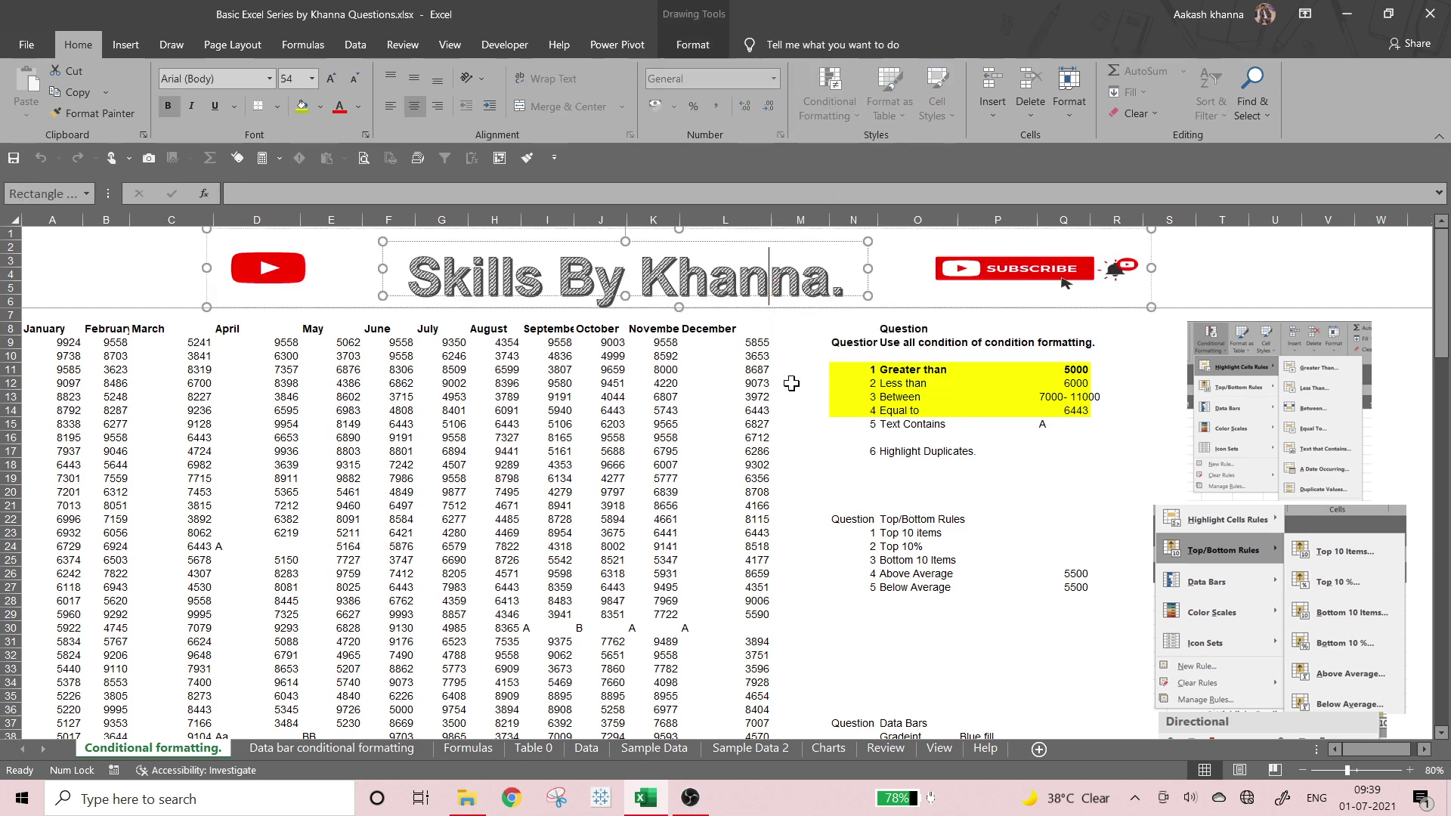
pyautogui.click(830, 98)
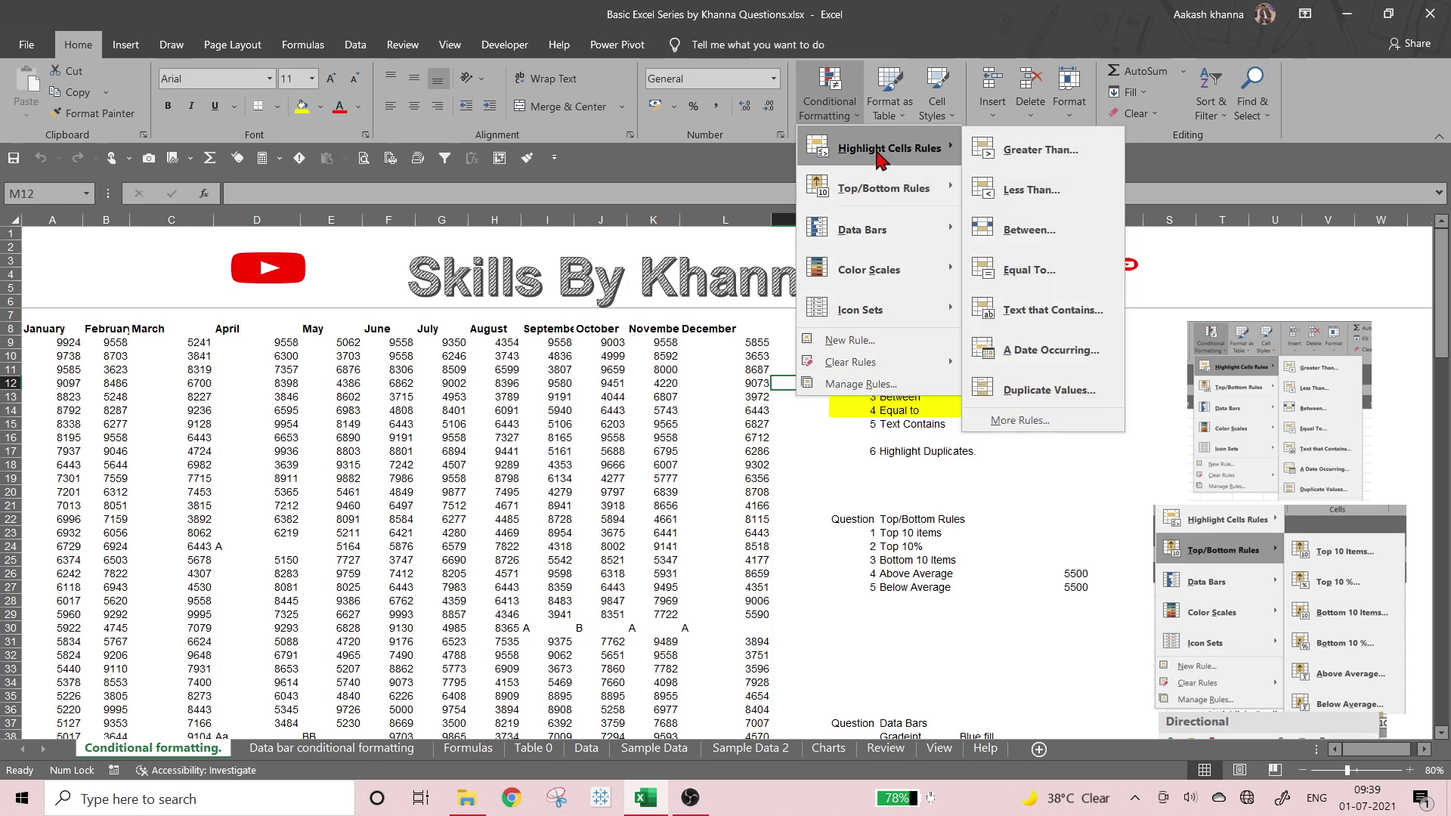
pyautogui.click(1004, 467)
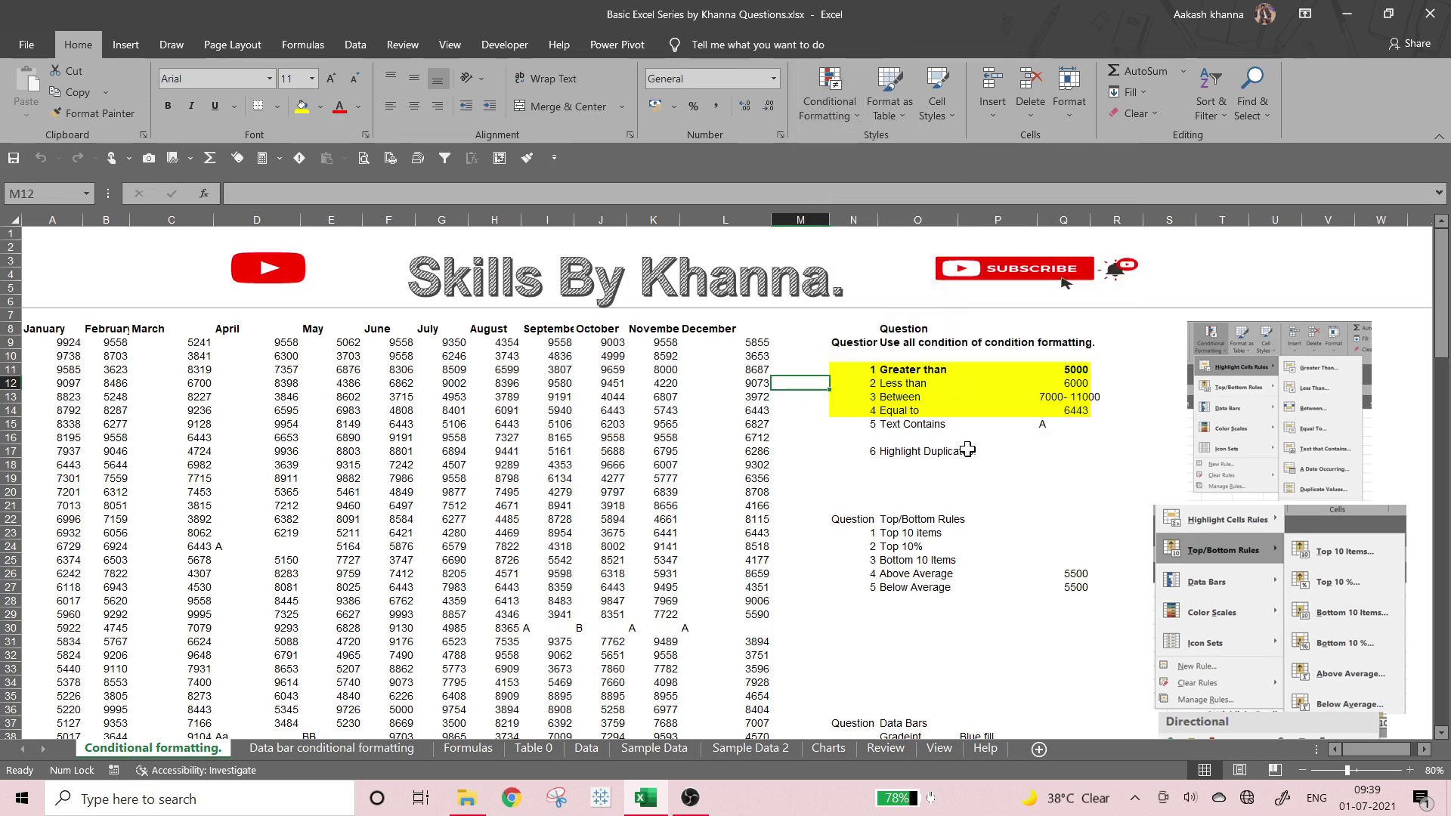
pyautogui.moveTo(865, 428); pyautogui.dragTo(1045, 432)
pyautogui.click(908, 434)
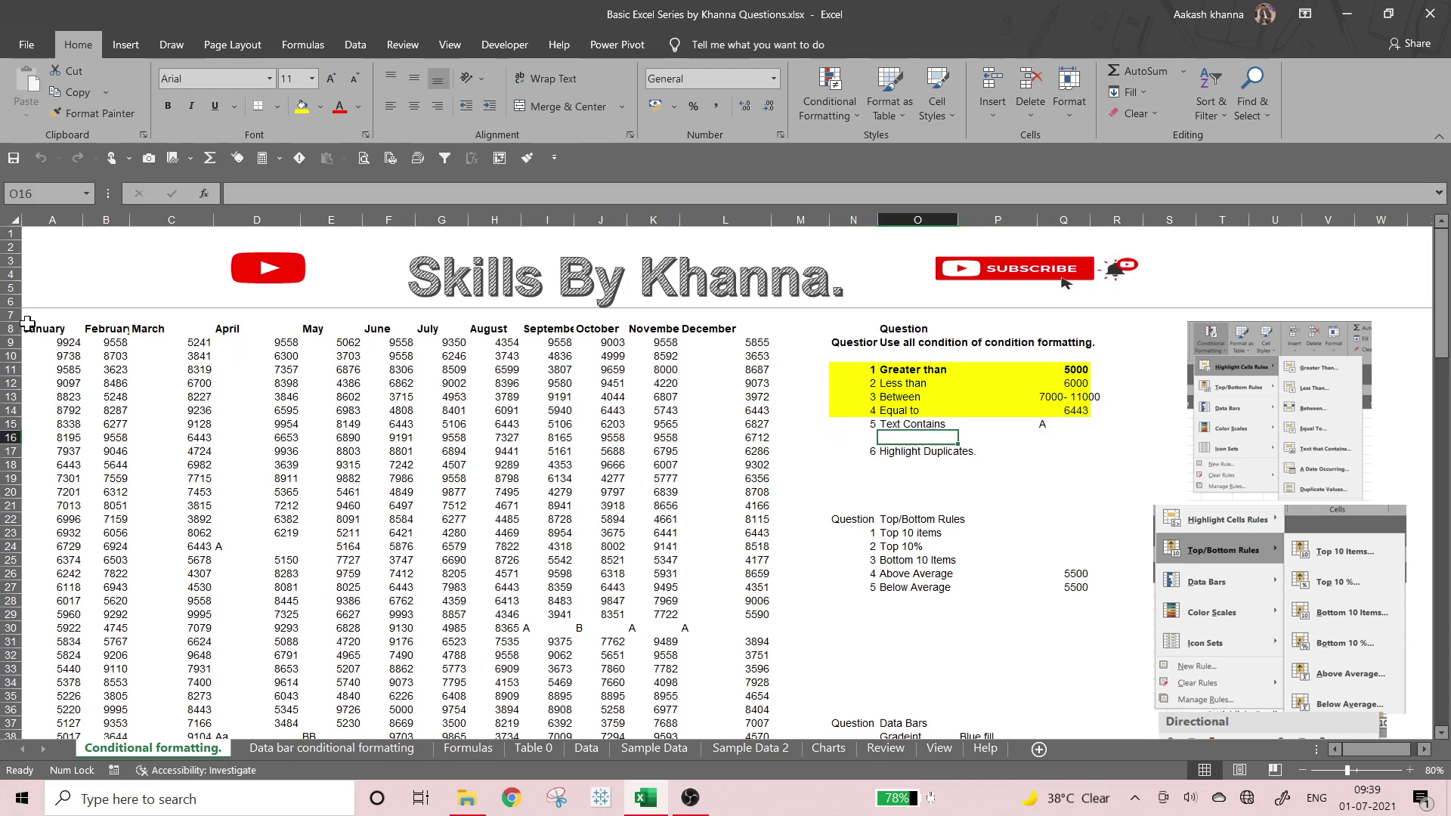
pyautogui.click(48, 350)
pyautogui.moveTo(48, 351); pyautogui.dragTo(745, 709)
pyautogui.scroll(3, 815, 519)
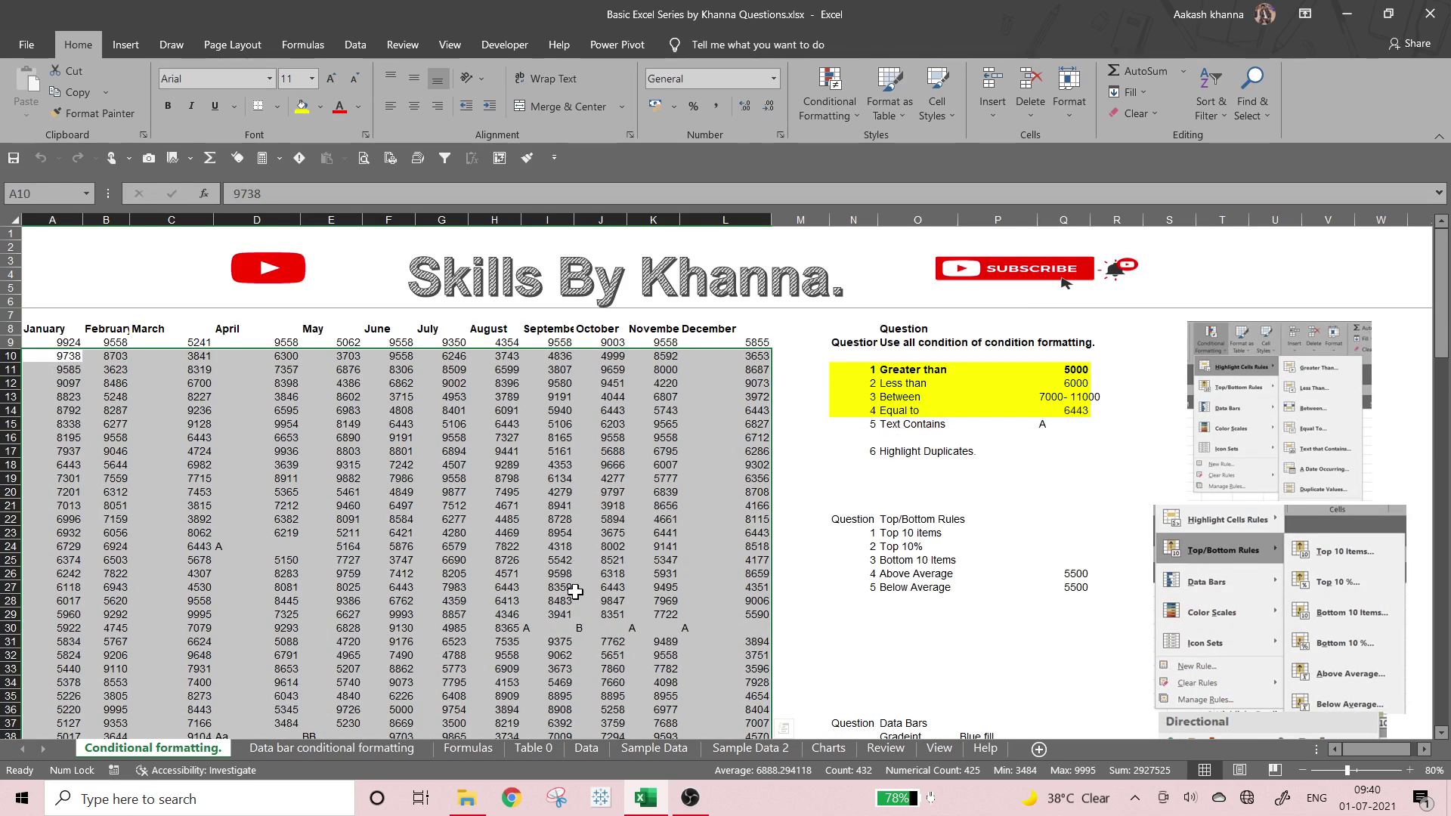
# Replace the September value in cell I34 with the person's full name and save the workbook.
pyautogui.click(538, 683)
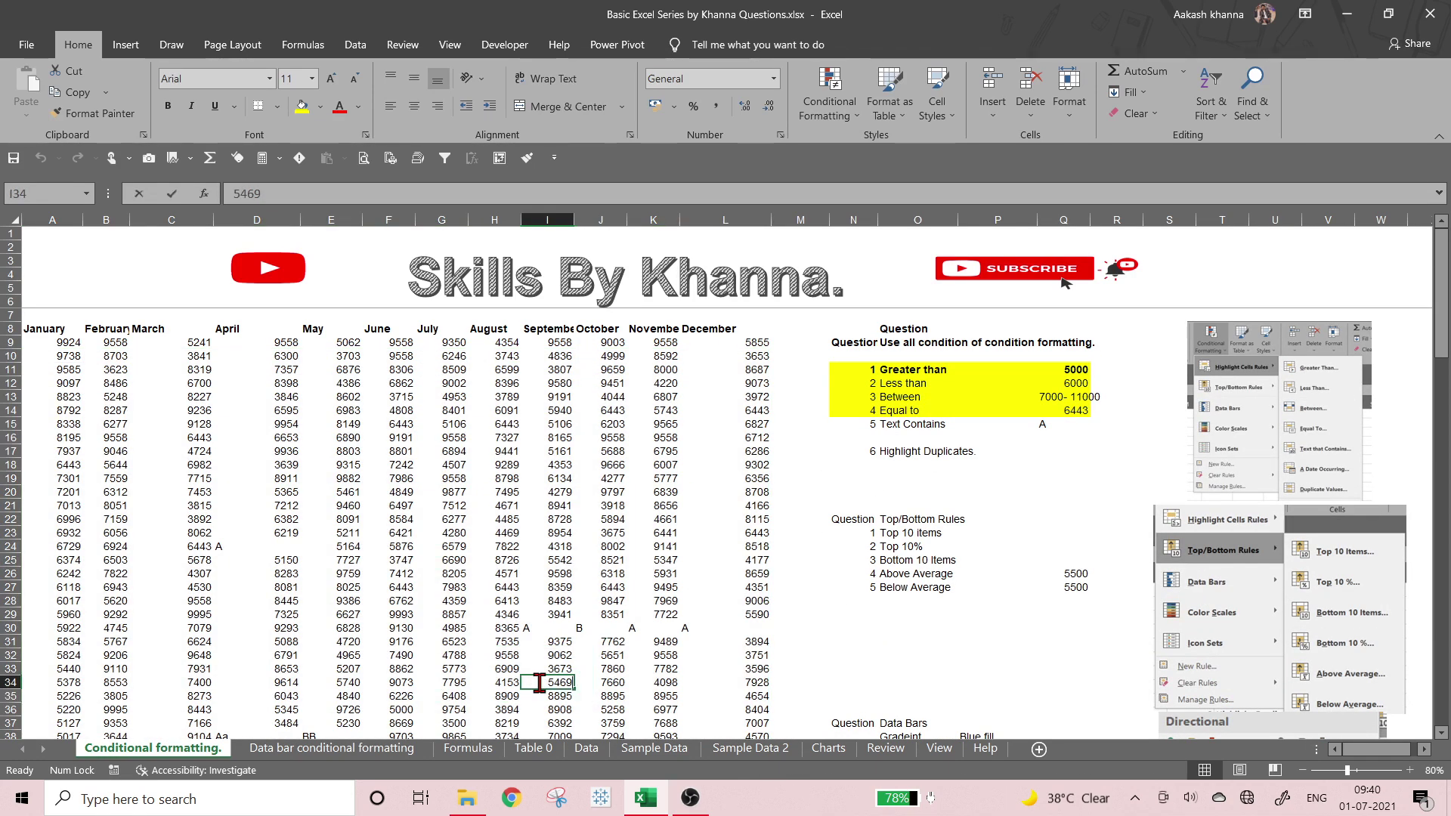
pyautogui.write('Aakash Khanna')
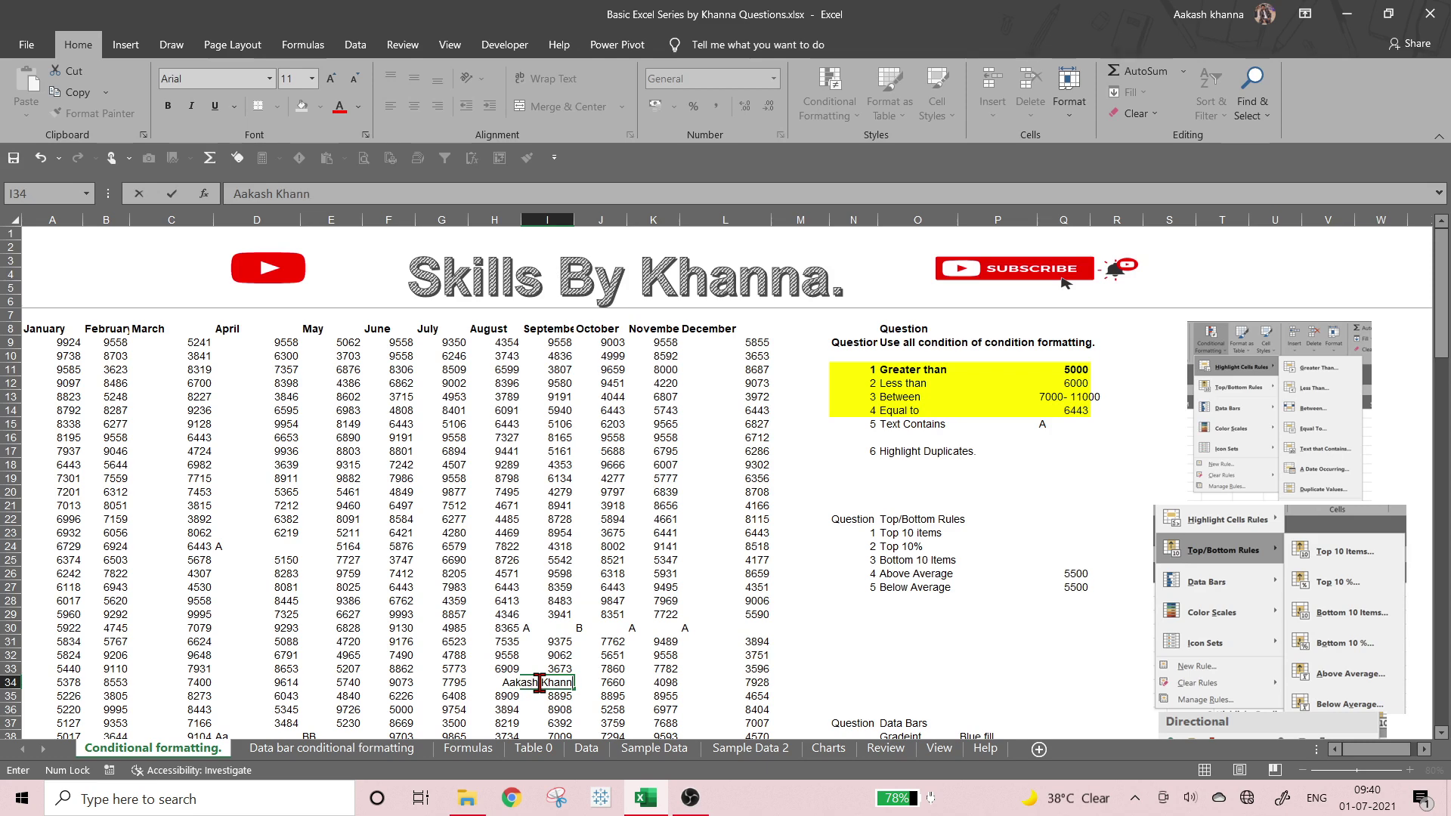
pyautogui.press('Tab')
pyautogui.hotkey('ctrl', 's')
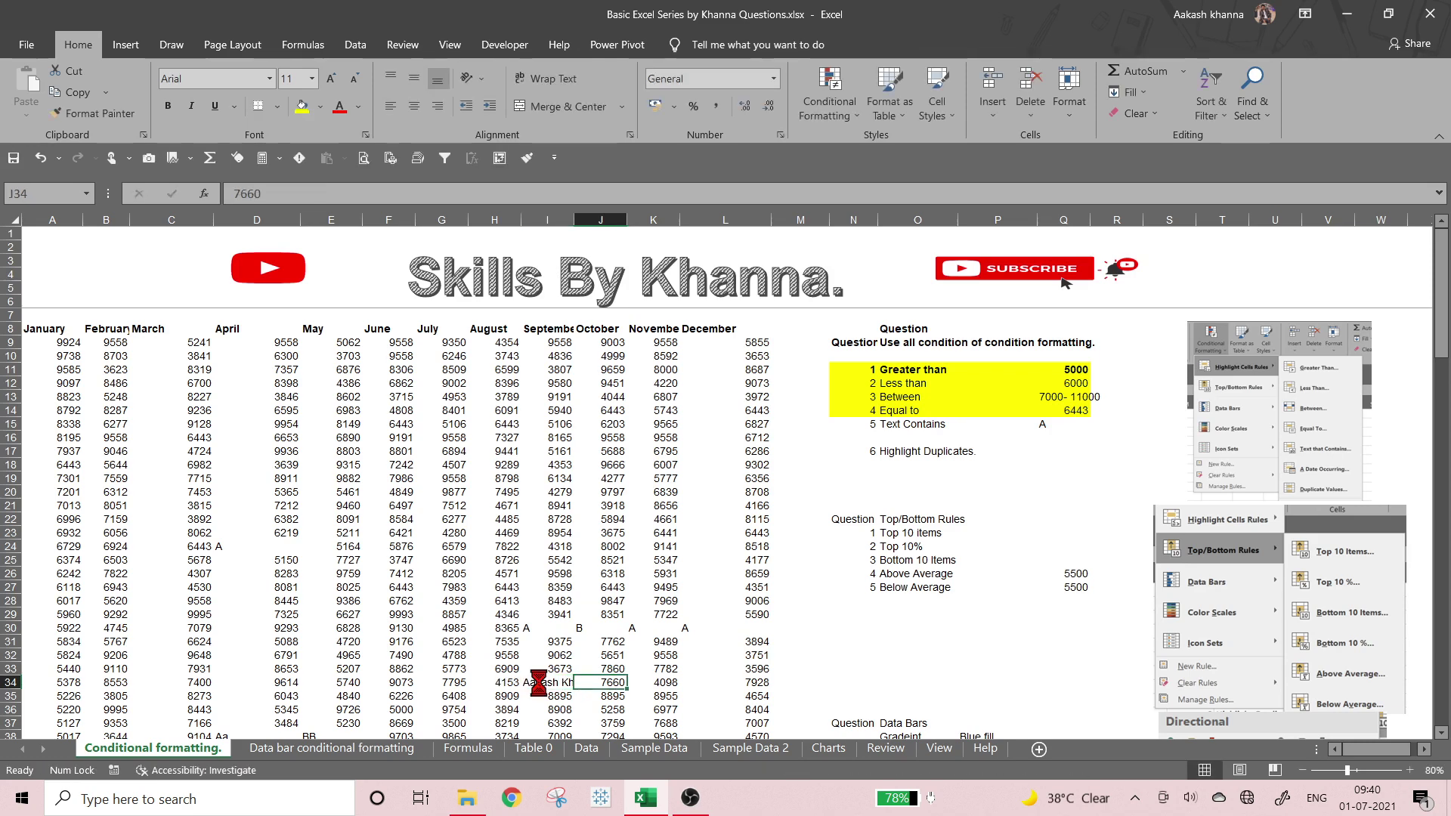
# Replace the October value in cell J37 with the text "Skills By Khanna".
pyautogui.press('Down')
pyautogui.press('Down')
pyautogui.press('Down')
pyautogui.write('Skills By Khanna')
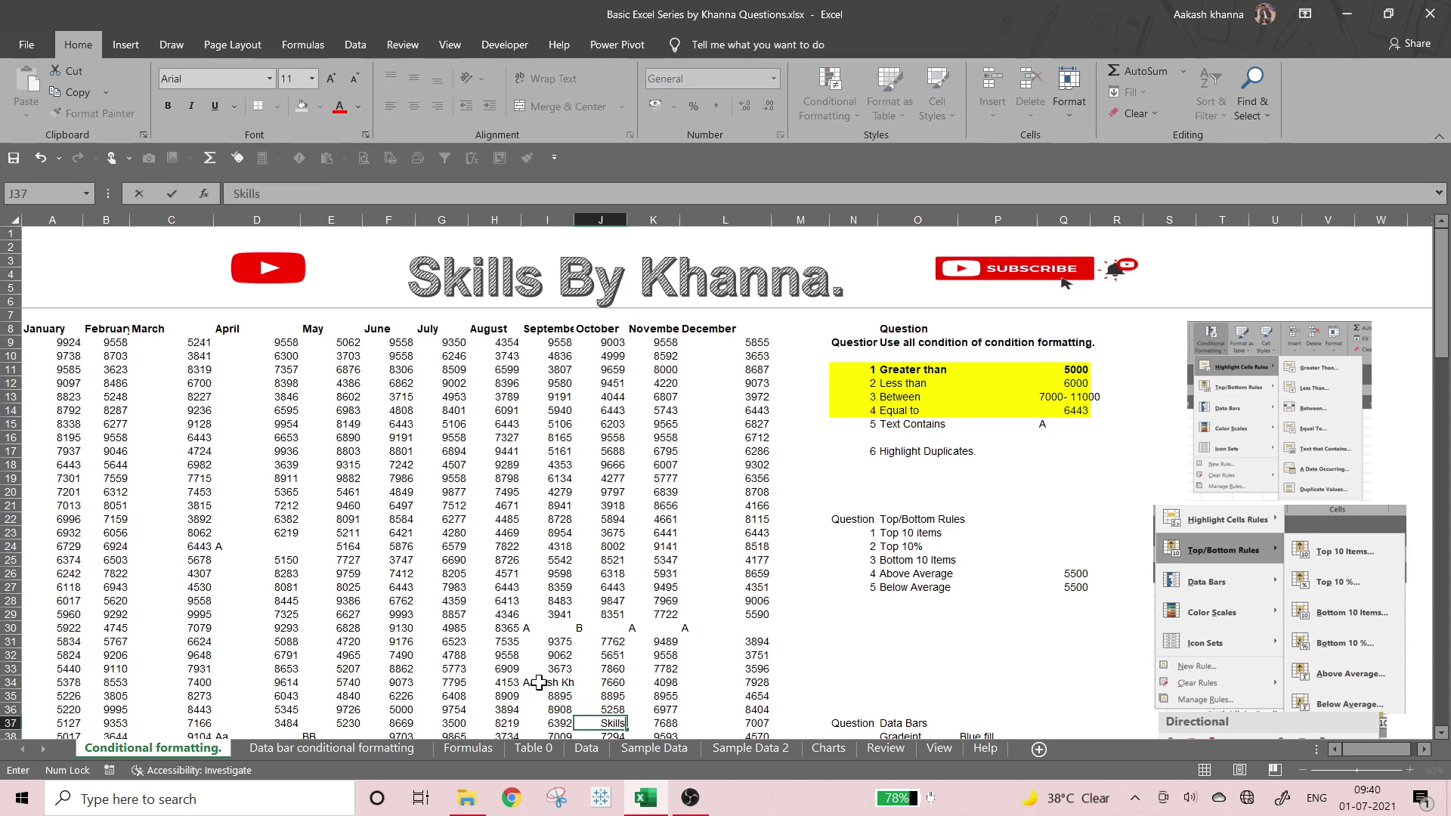
pyautogui.hotkey('ctrl', 'Return')
pyautogui.press('Tab')
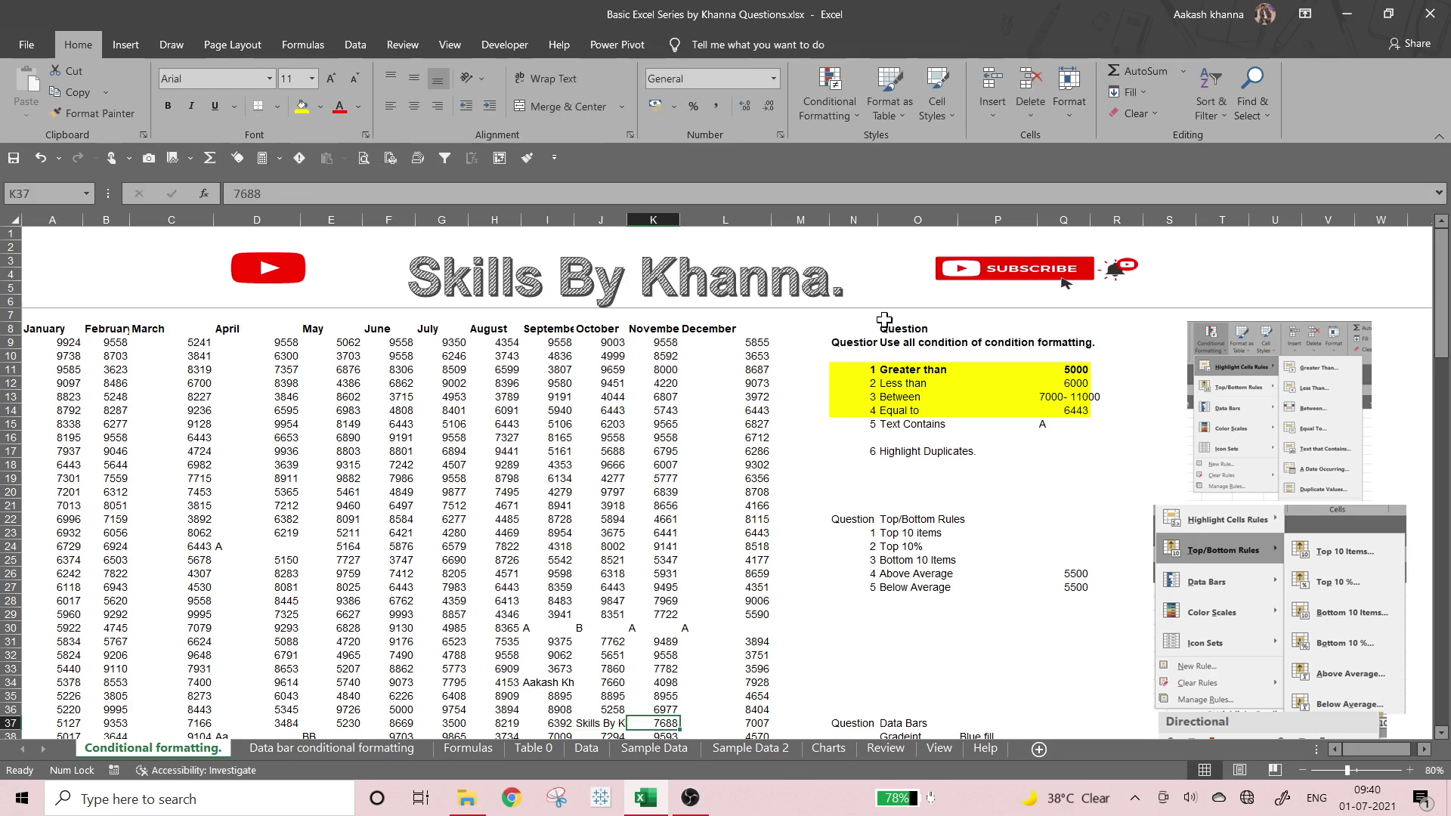
# Start a Text That Contains highlight rule on the monthly data A9:L45, with the person's full name as the text to match.
pyautogui.click(57, 346)
pyautogui.hotkey('ctrl', 'shift', 'Down')
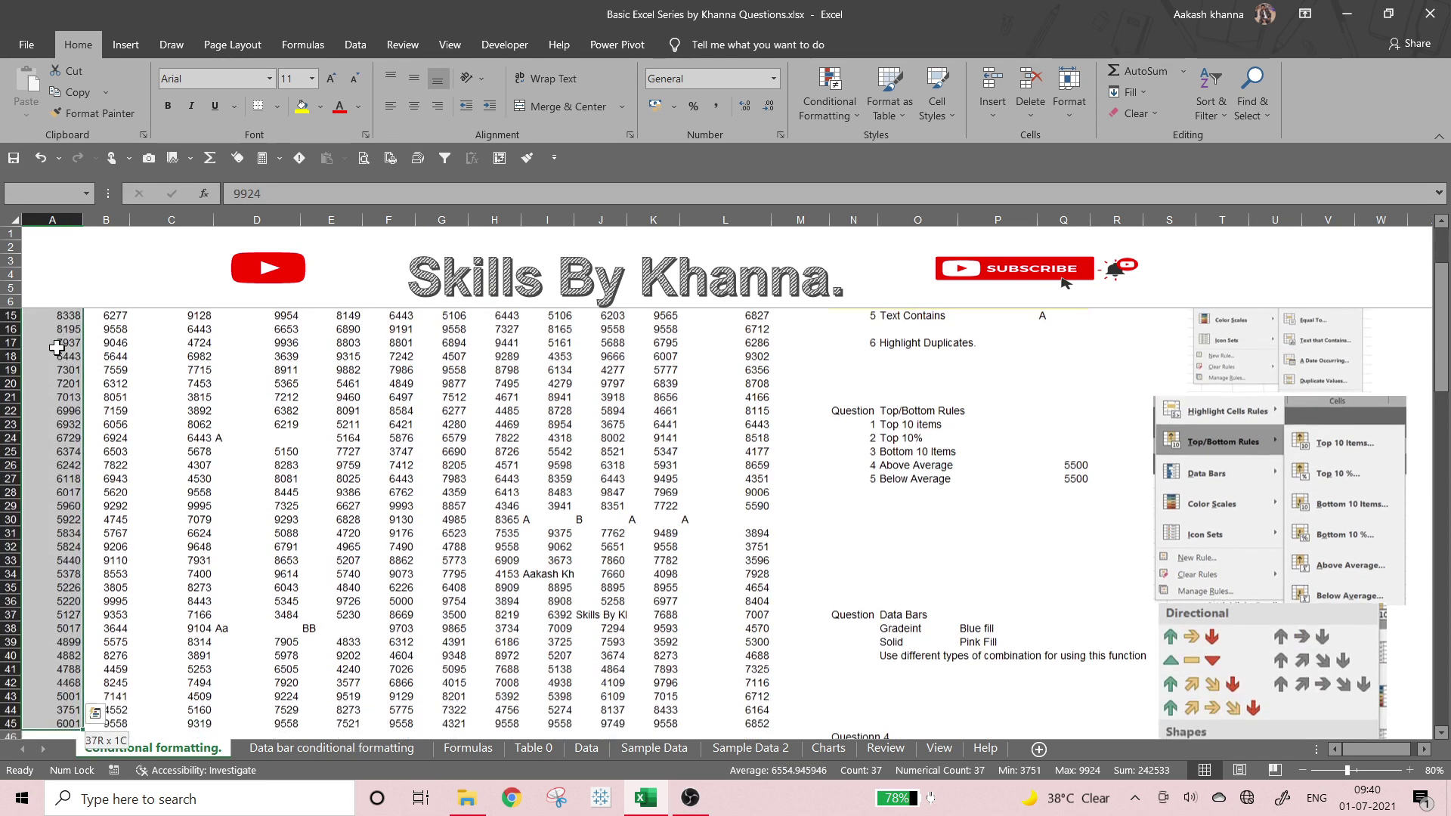
pyautogui.hotkey('ctrl', 'shift', 'Right')
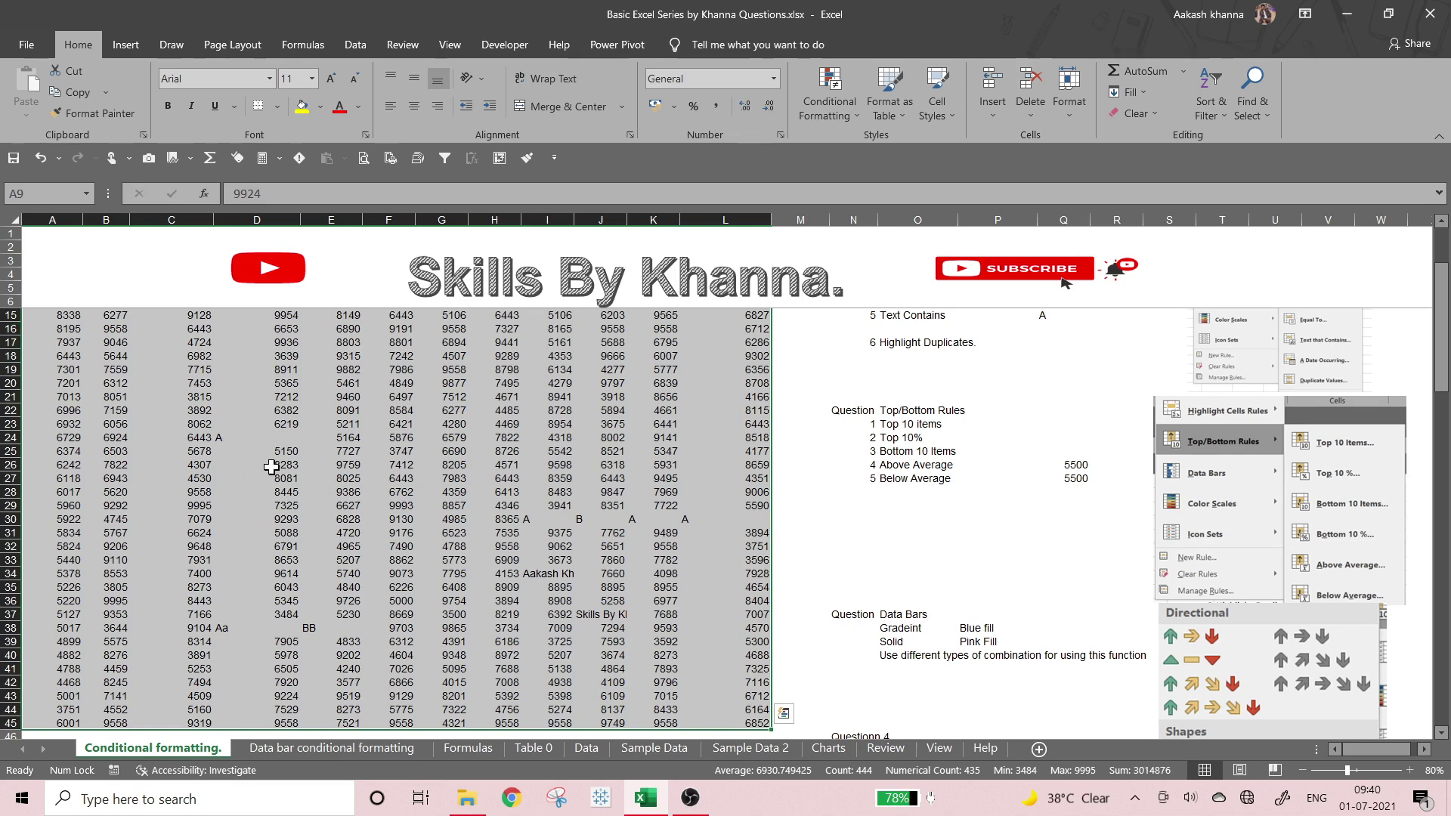
pyautogui.click(827, 113)
pyautogui.moveTo(845, 155)
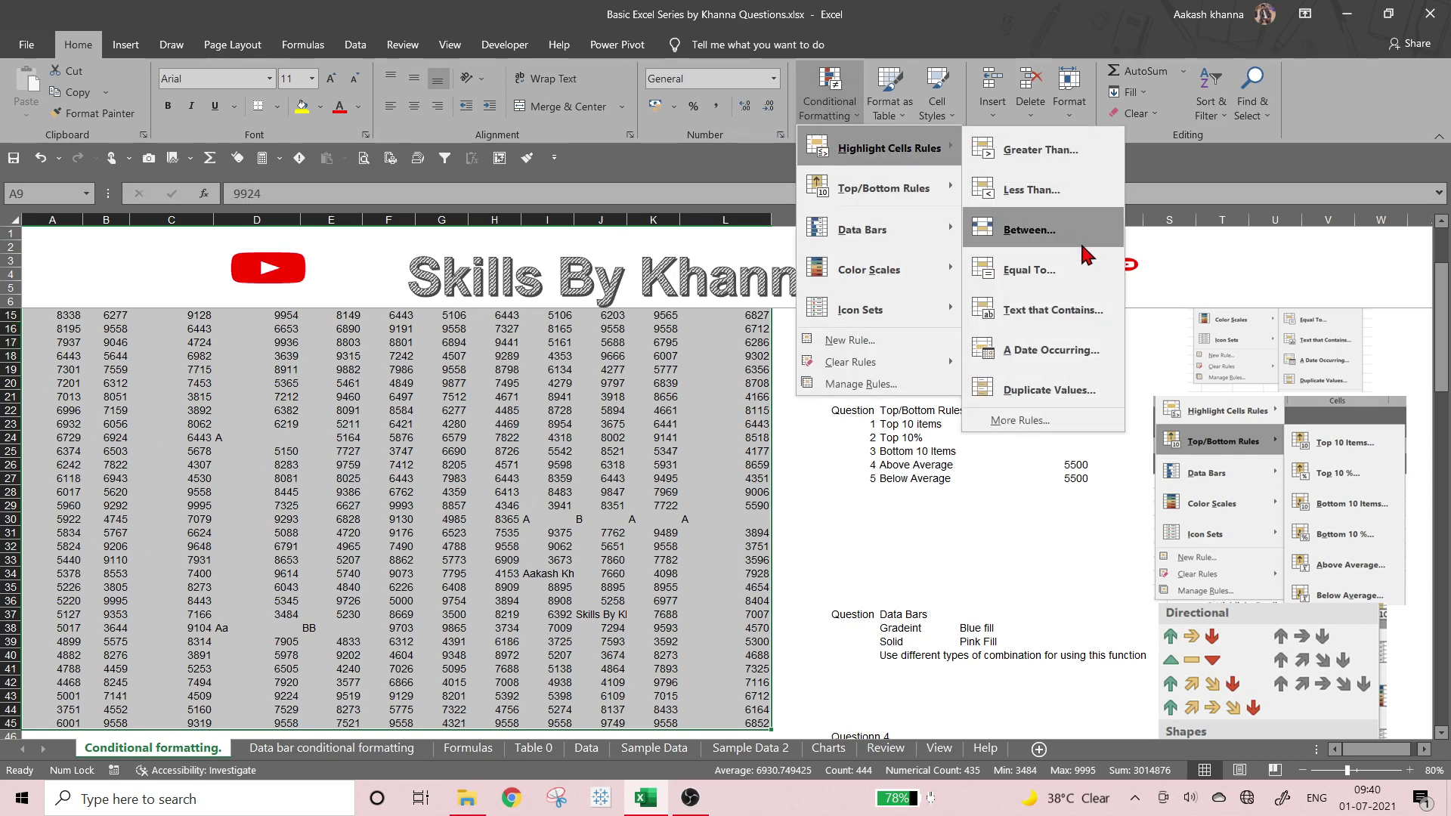
pyautogui.click(1088, 306)
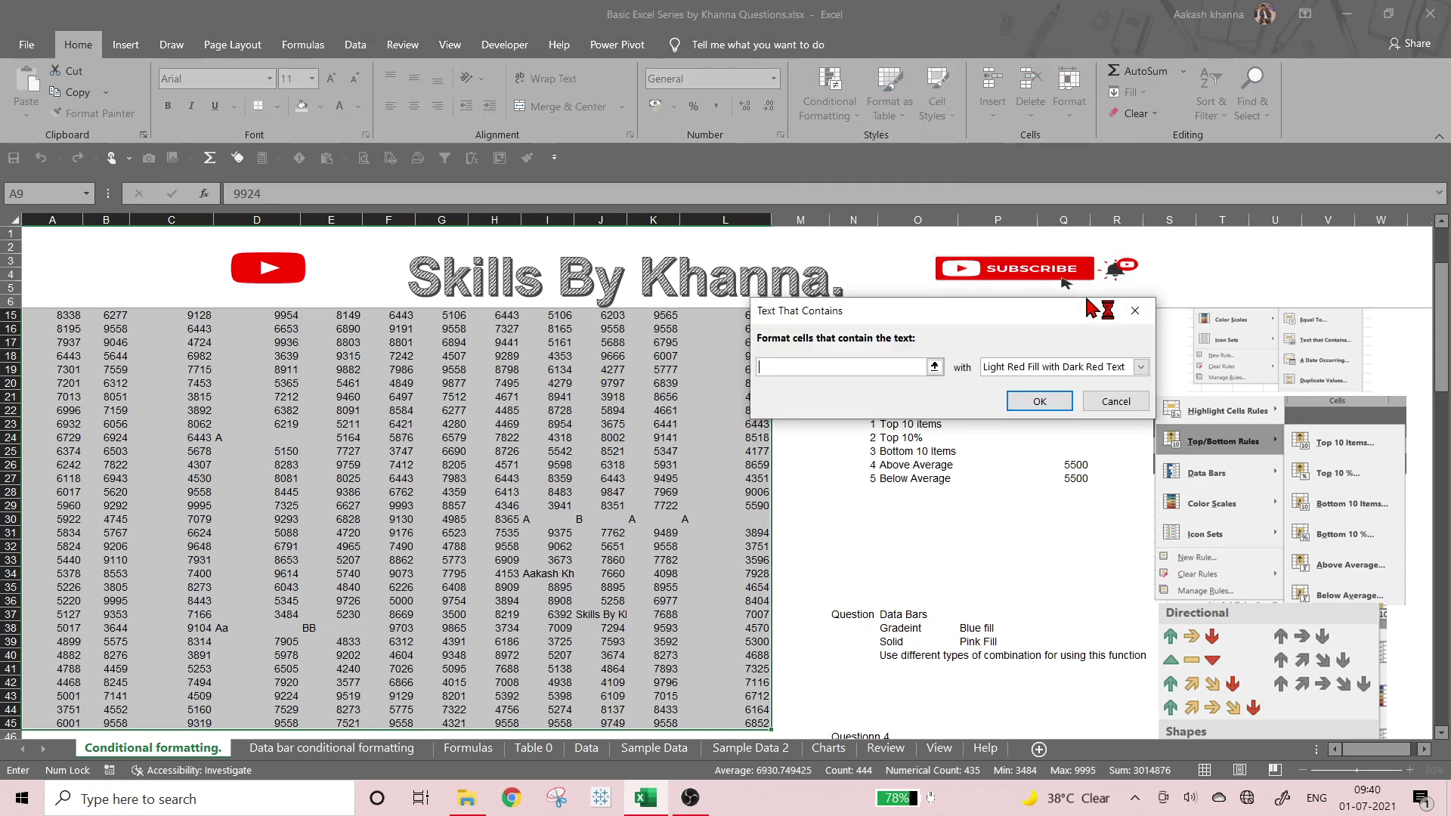
pyautogui.write('Aakash ')
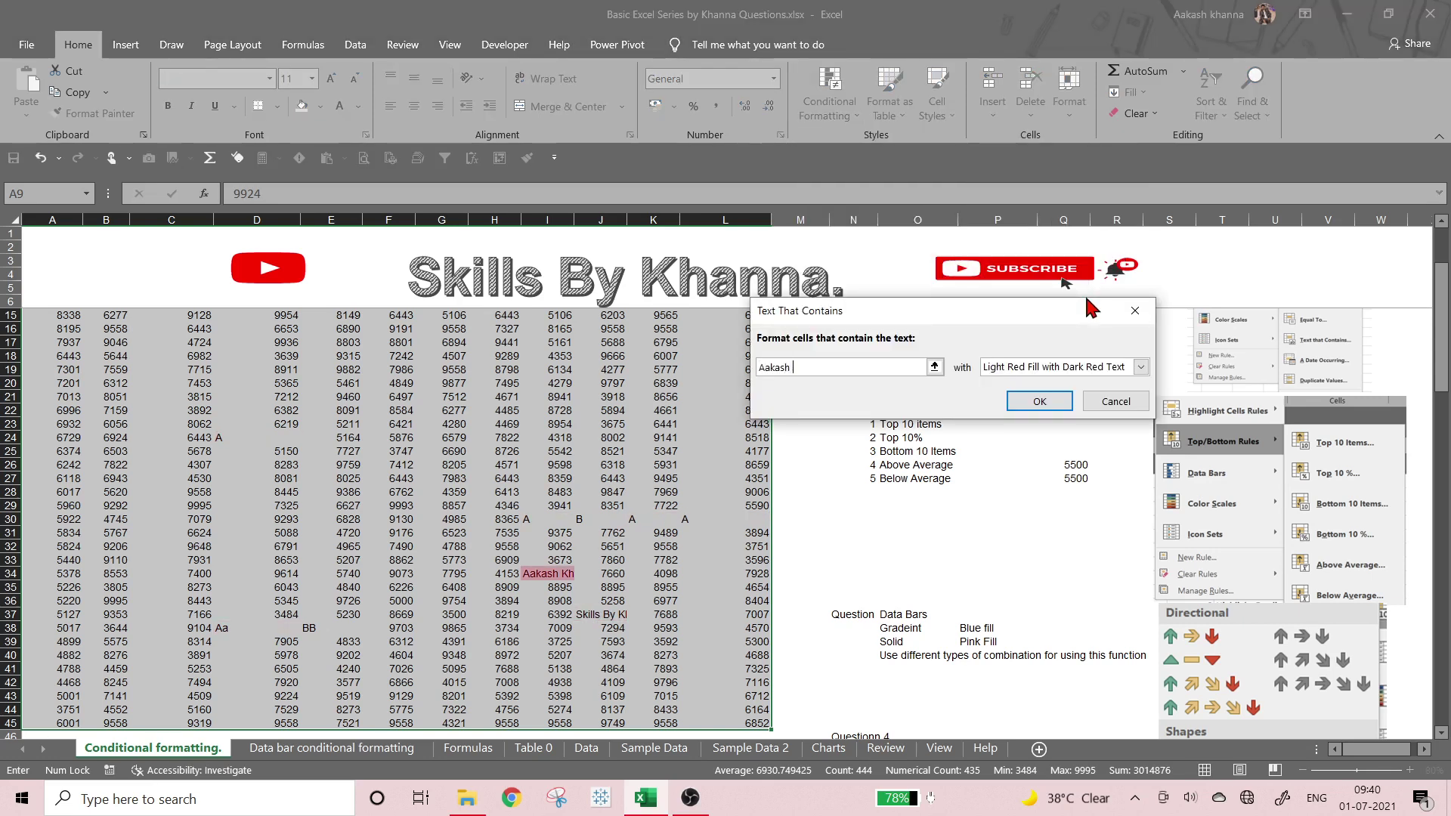
pyautogui.write('Khanna')
pyautogui.press('BackSpace')
# Choose a custom format for the rule and set its font to Bold Italic with a Double underline.
pyautogui.click(1092, 367)
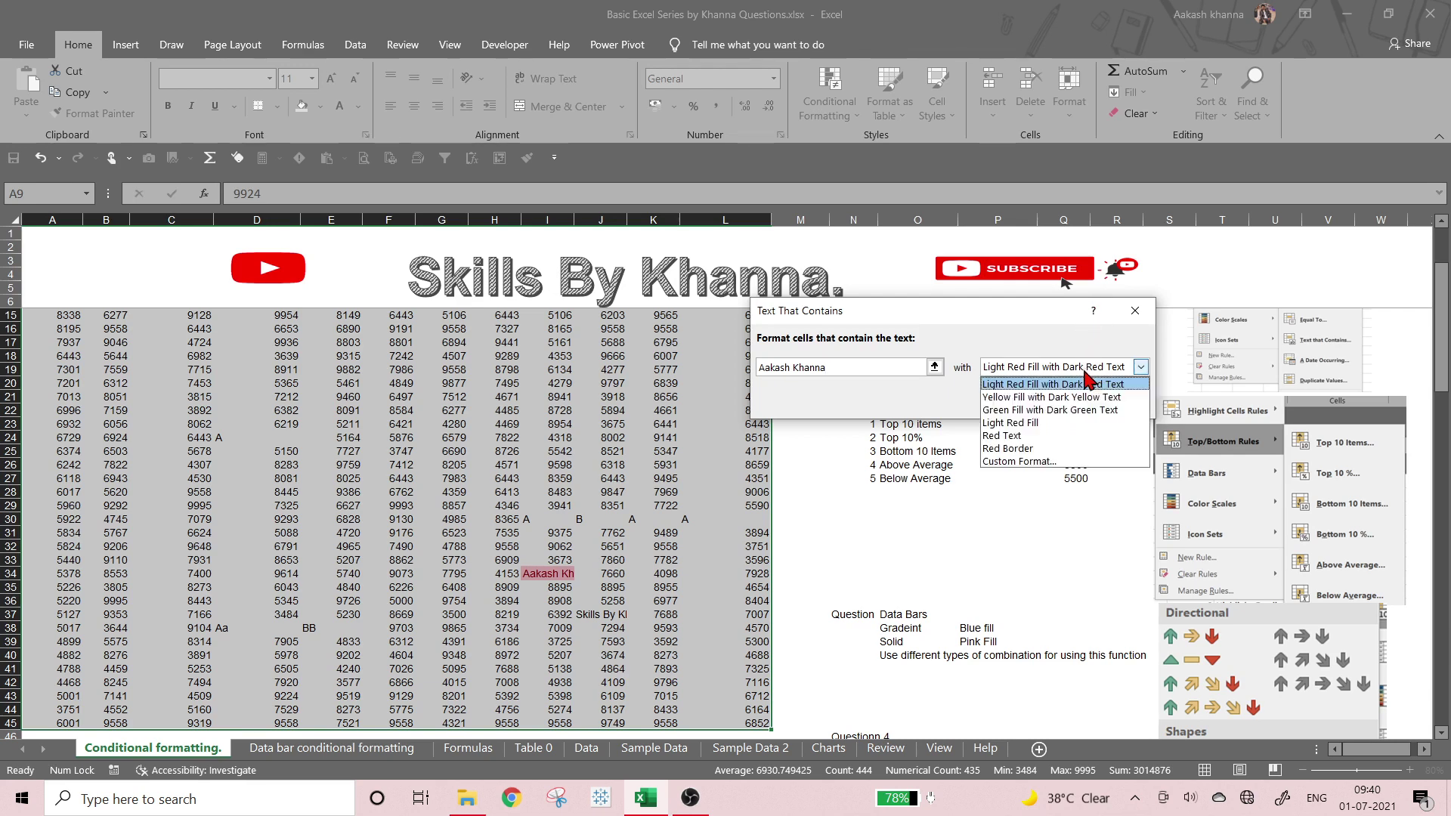
pyautogui.click(1041, 462)
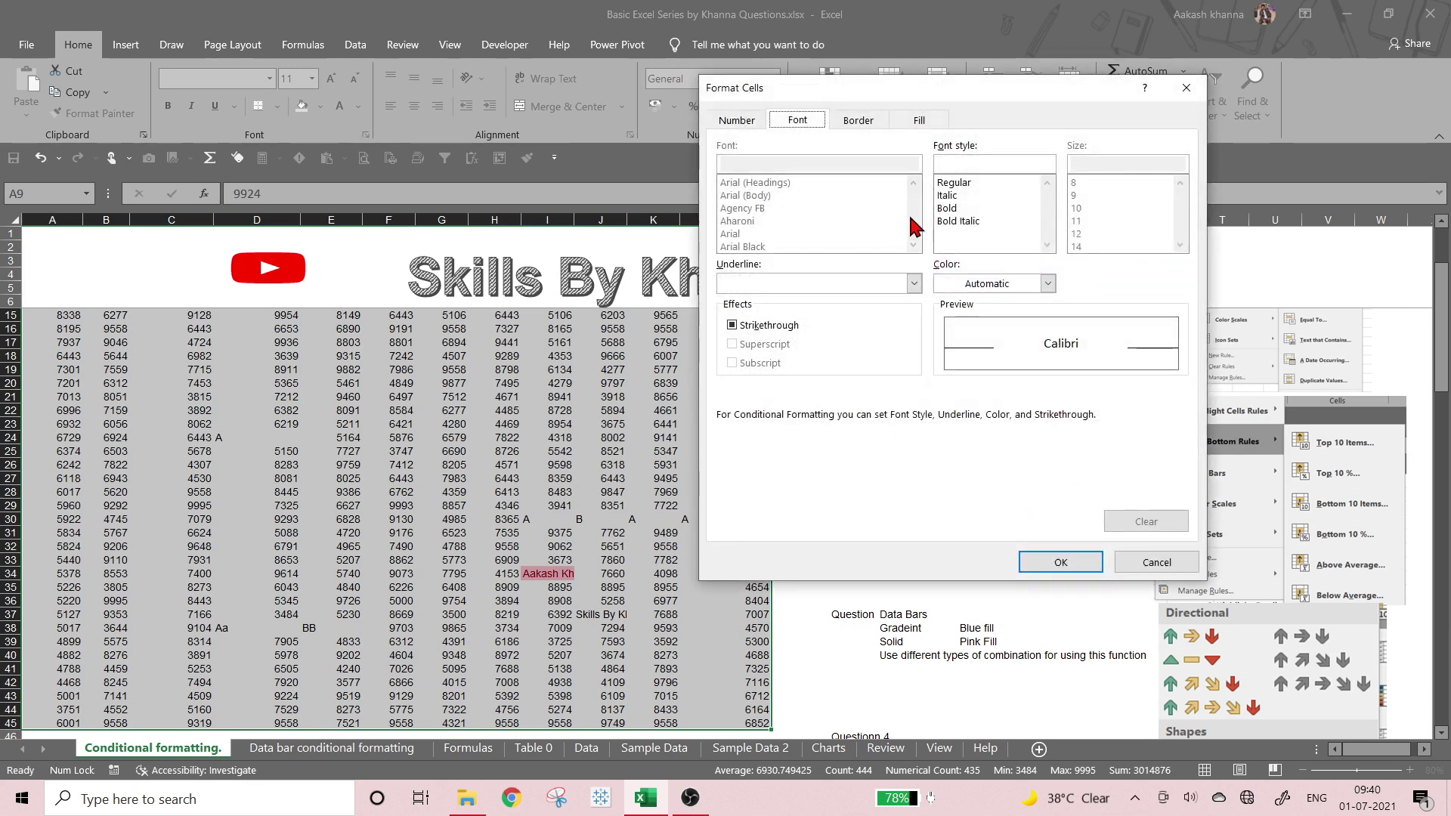
pyautogui.click(830, 285)
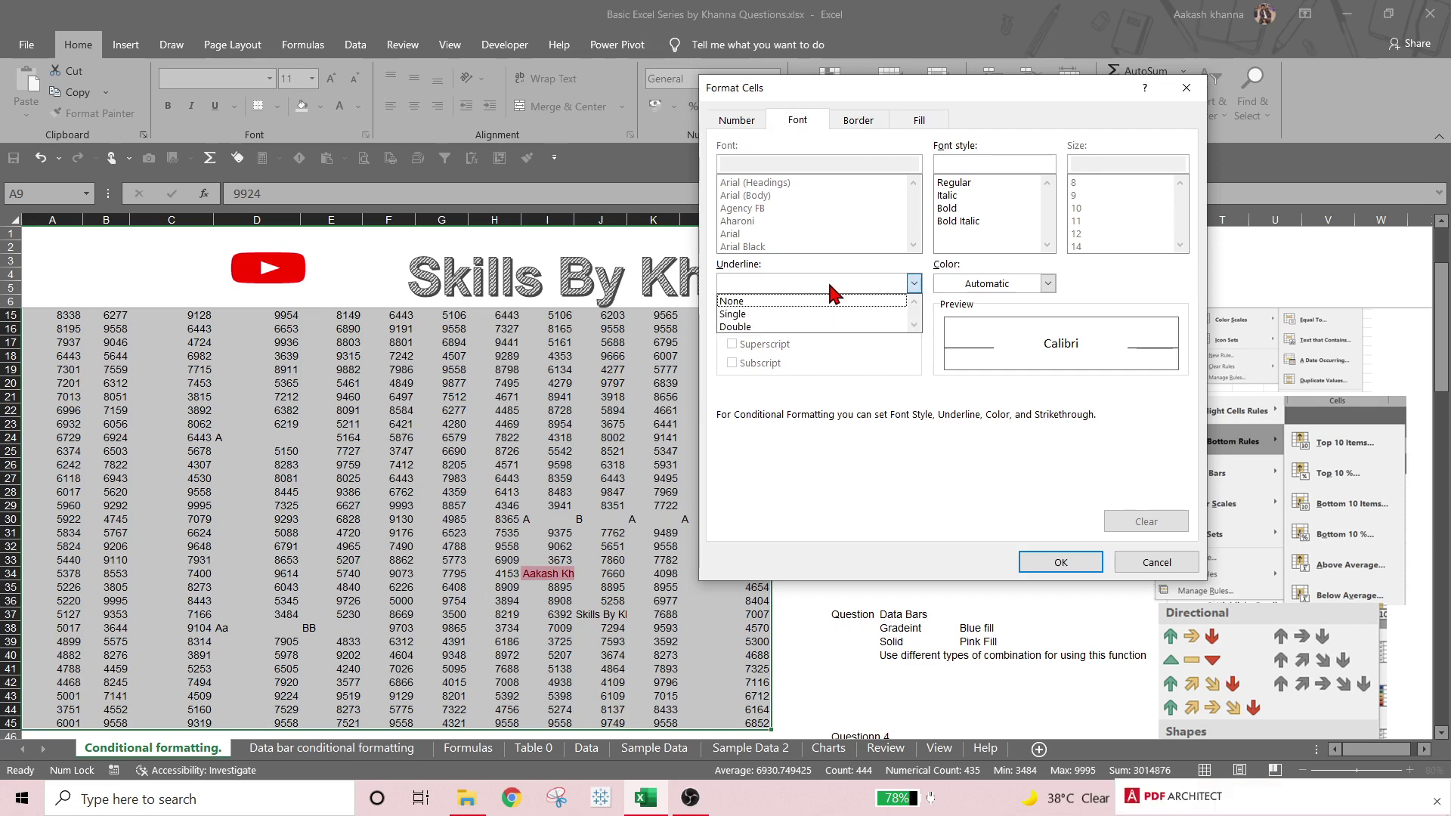
pyautogui.click(796, 326)
pyautogui.click(982, 207)
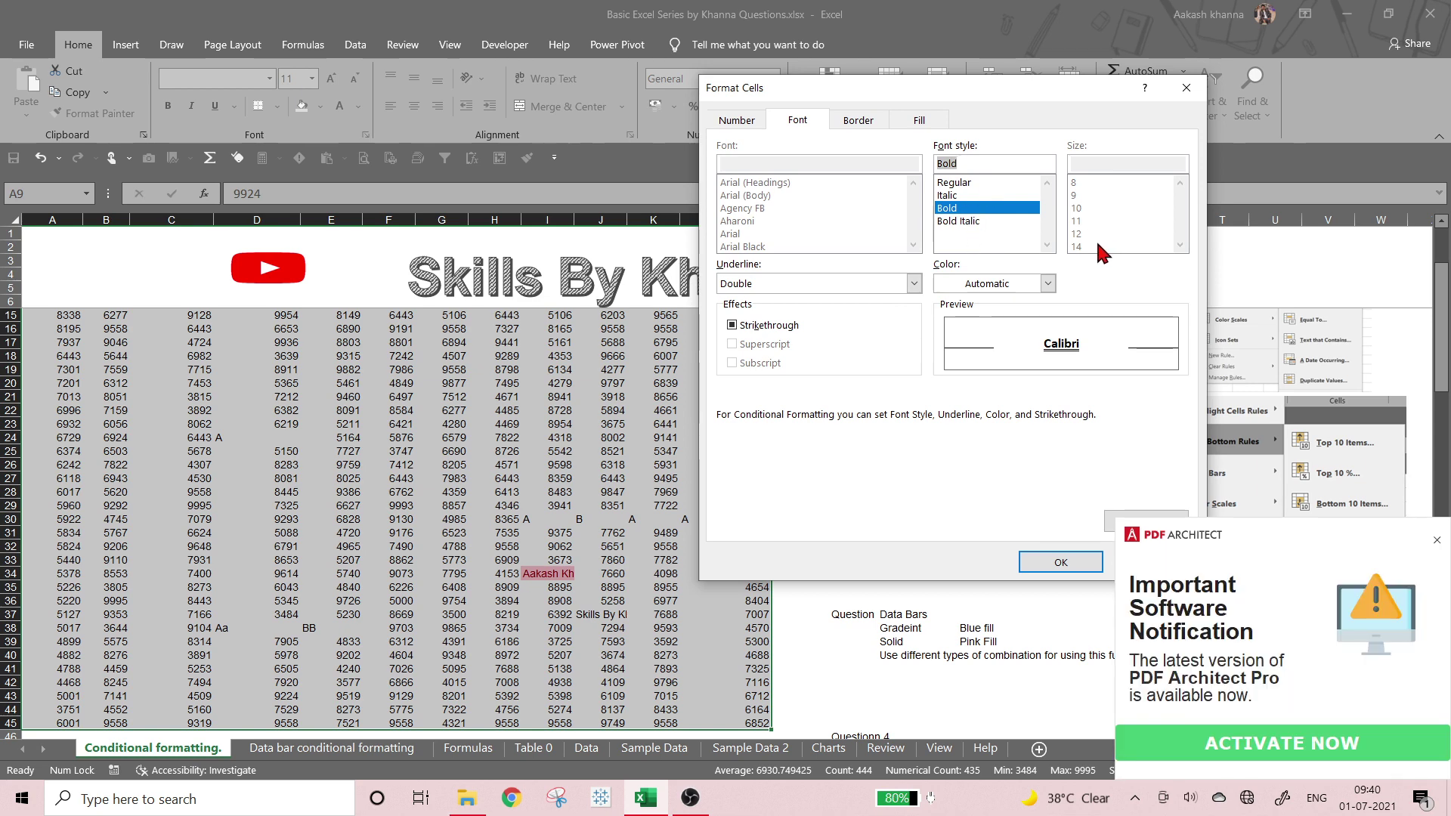
pyautogui.click(997, 220)
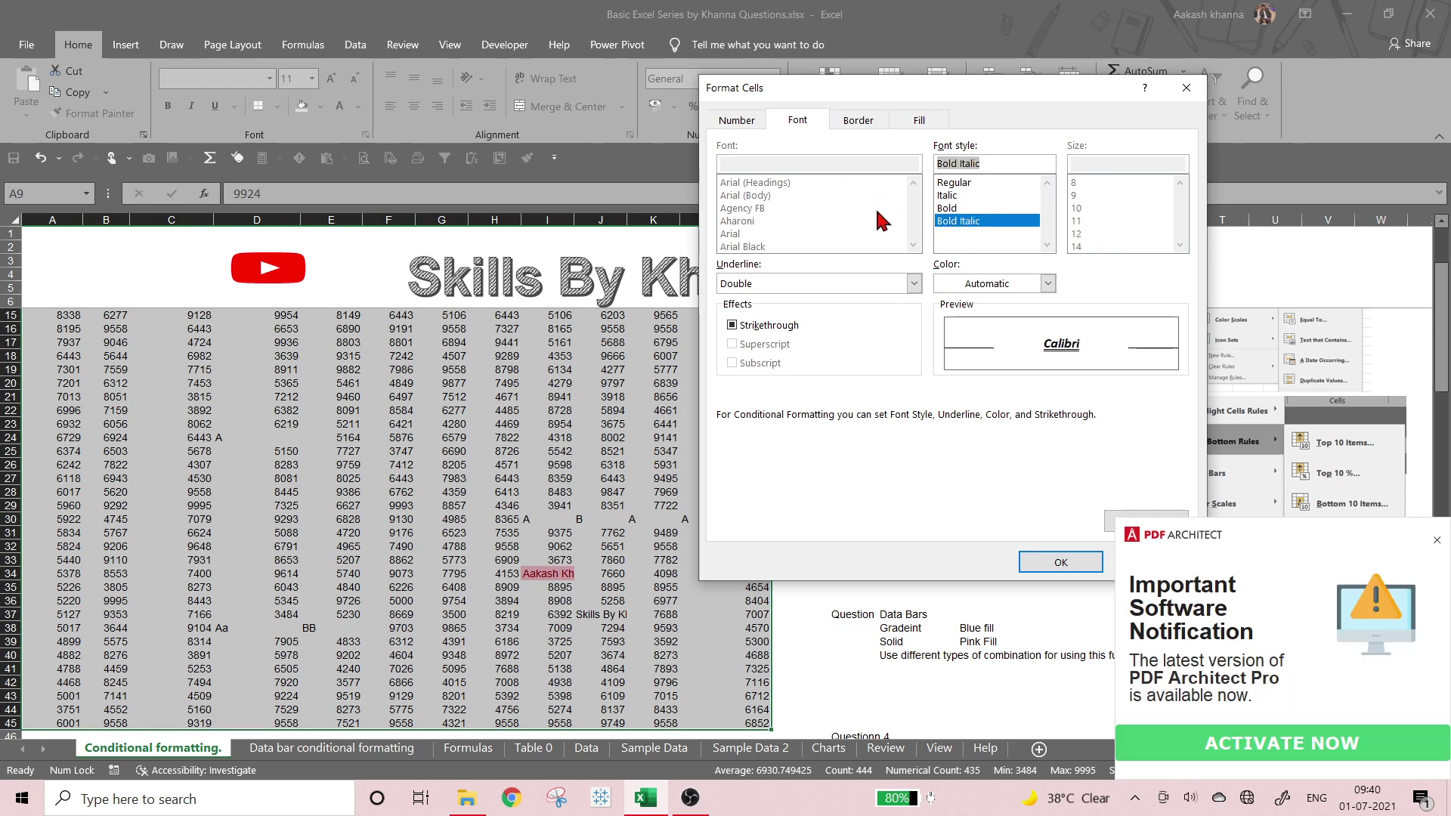
# Add a two-color gradient fill to the rule's custom format, using the light red theme color as Color 2.
pyautogui.click(858, 125)
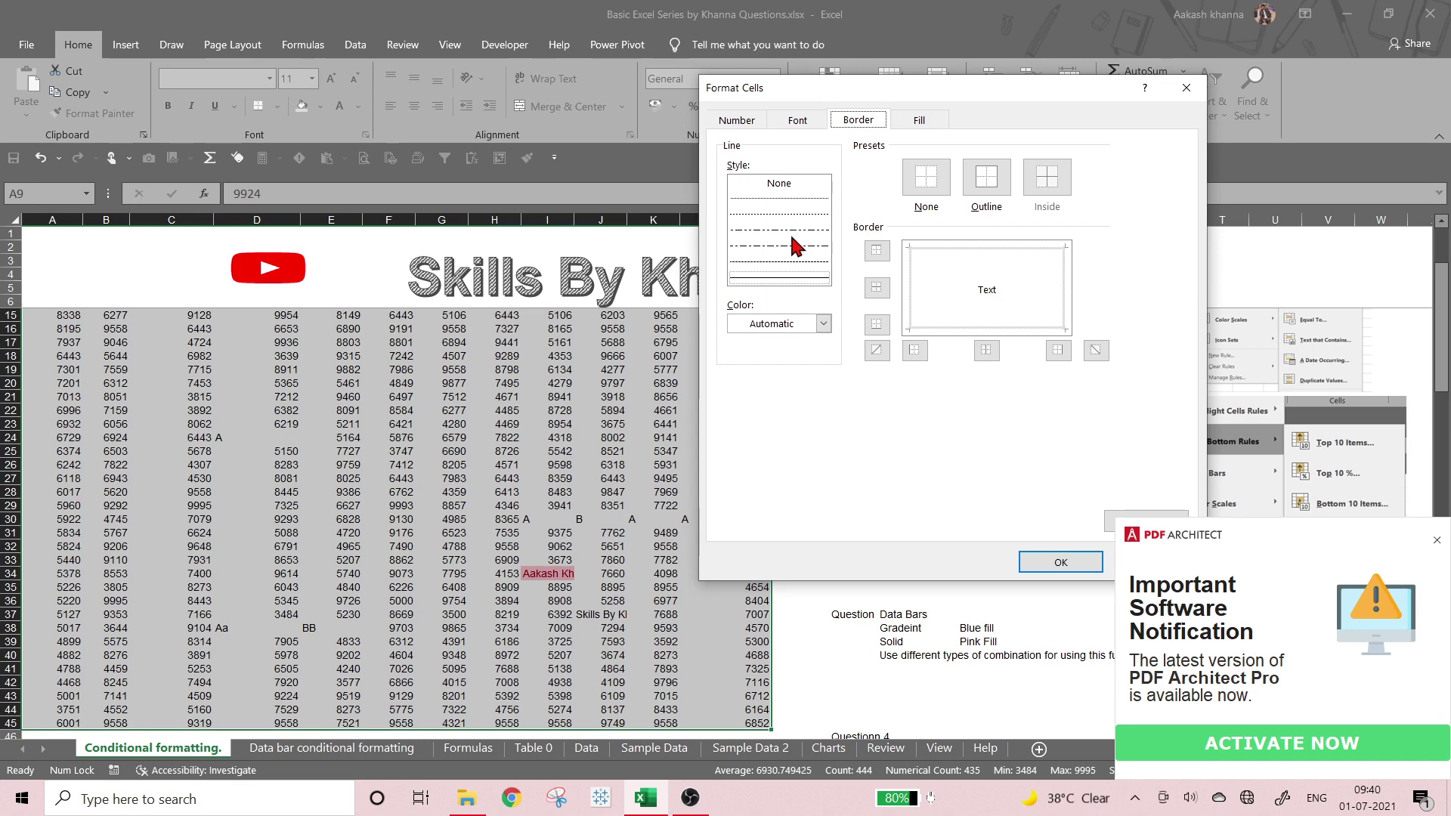
pyautogui.click(734, 122)
pyautogui.click(912, 123)
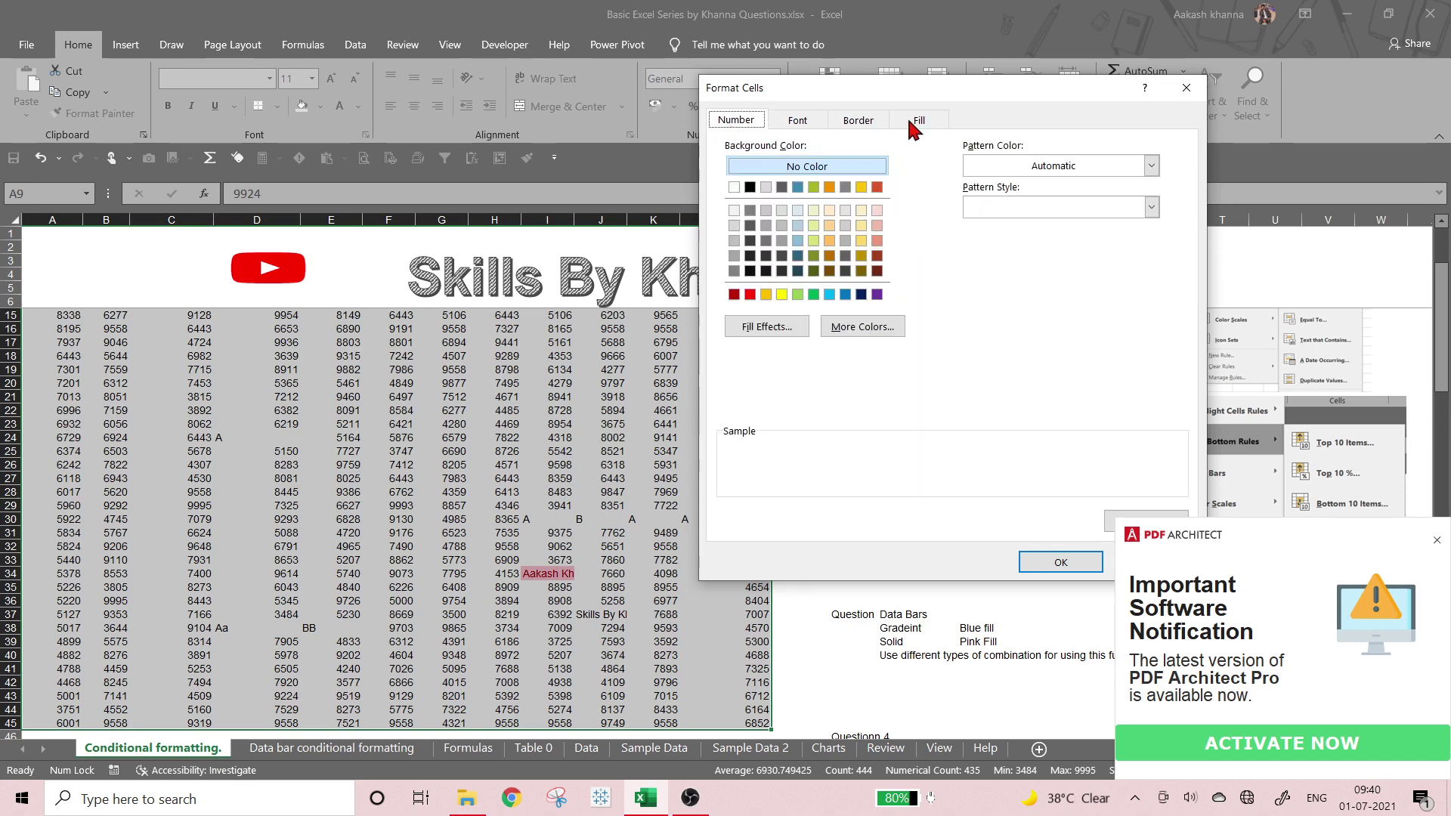
pyautogui.click(793, 327)
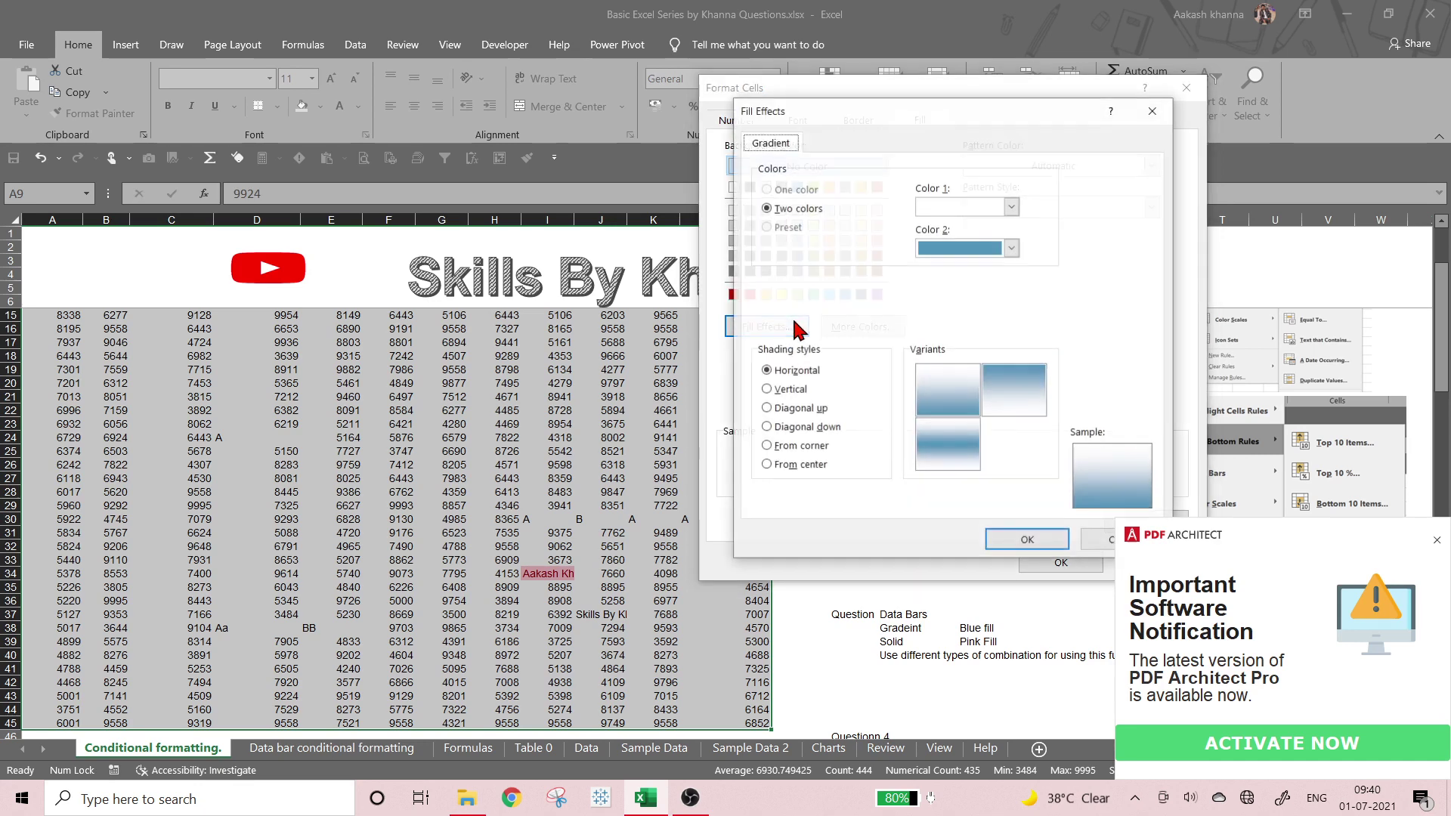
pyautogui.click(955, 249)
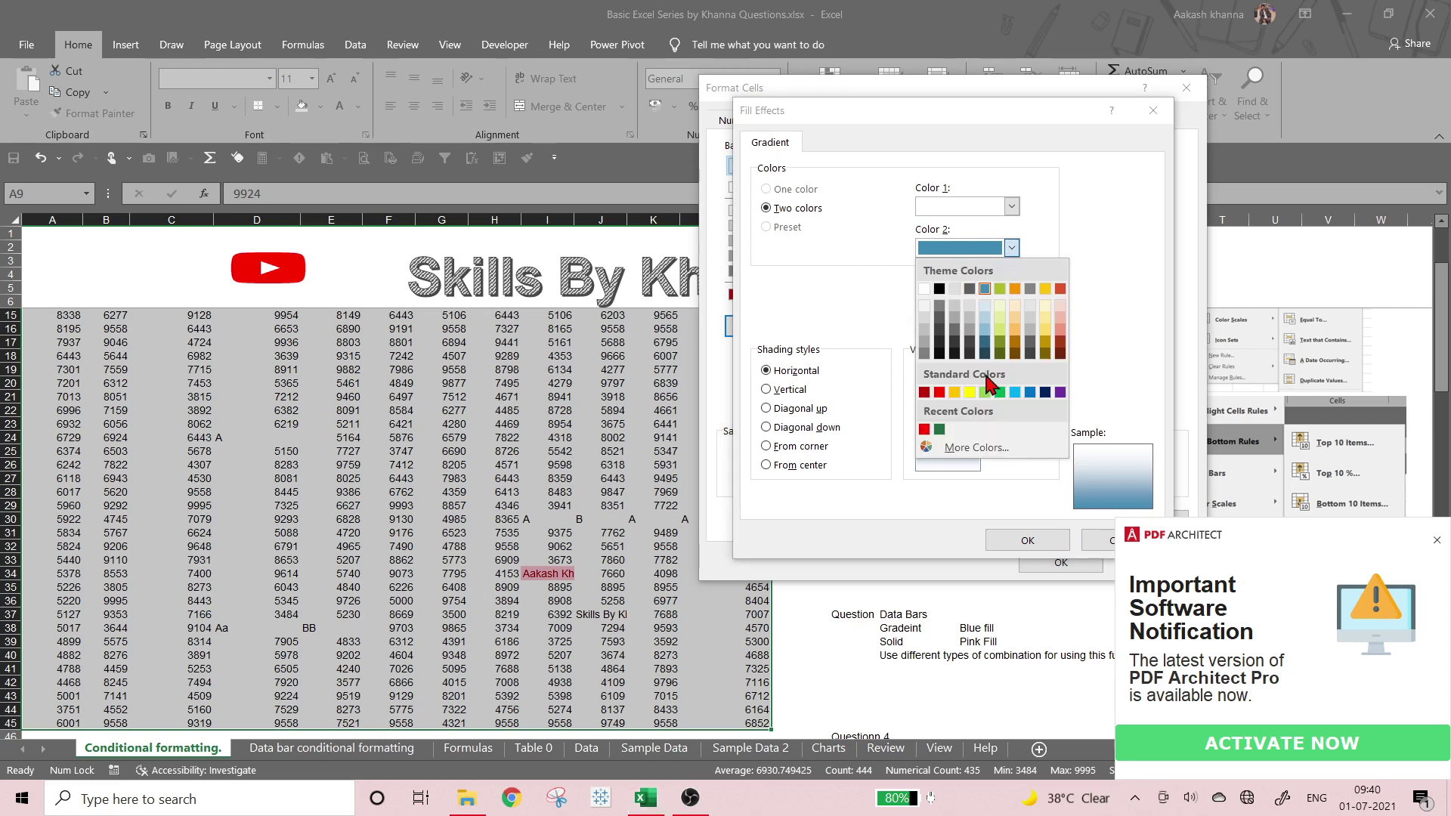
pyautogui.click(1060, 327)
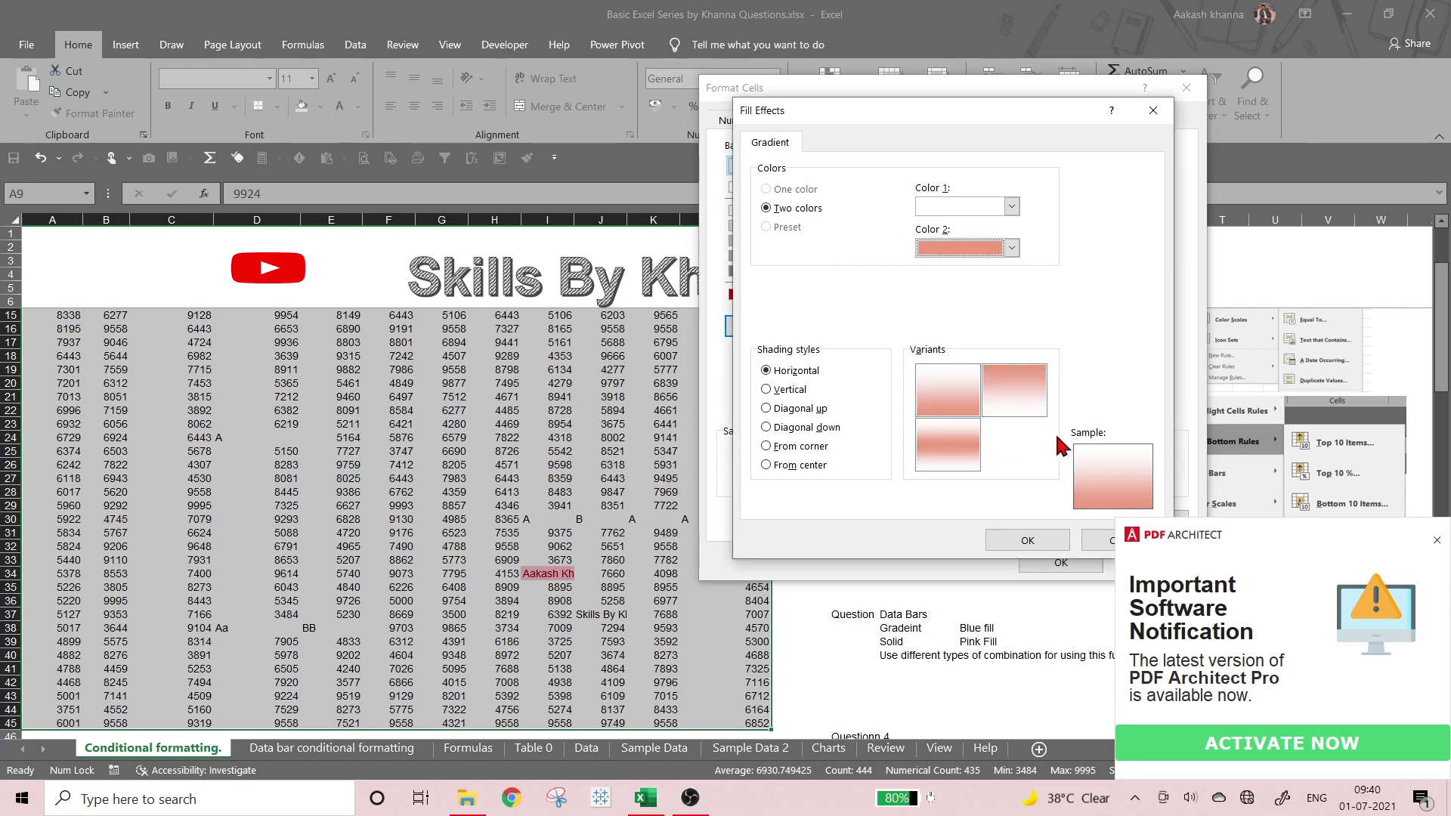
# Set the gradient's shading style to From center and apply the Text That Contains rule.
pyautogui.click(802, 428)
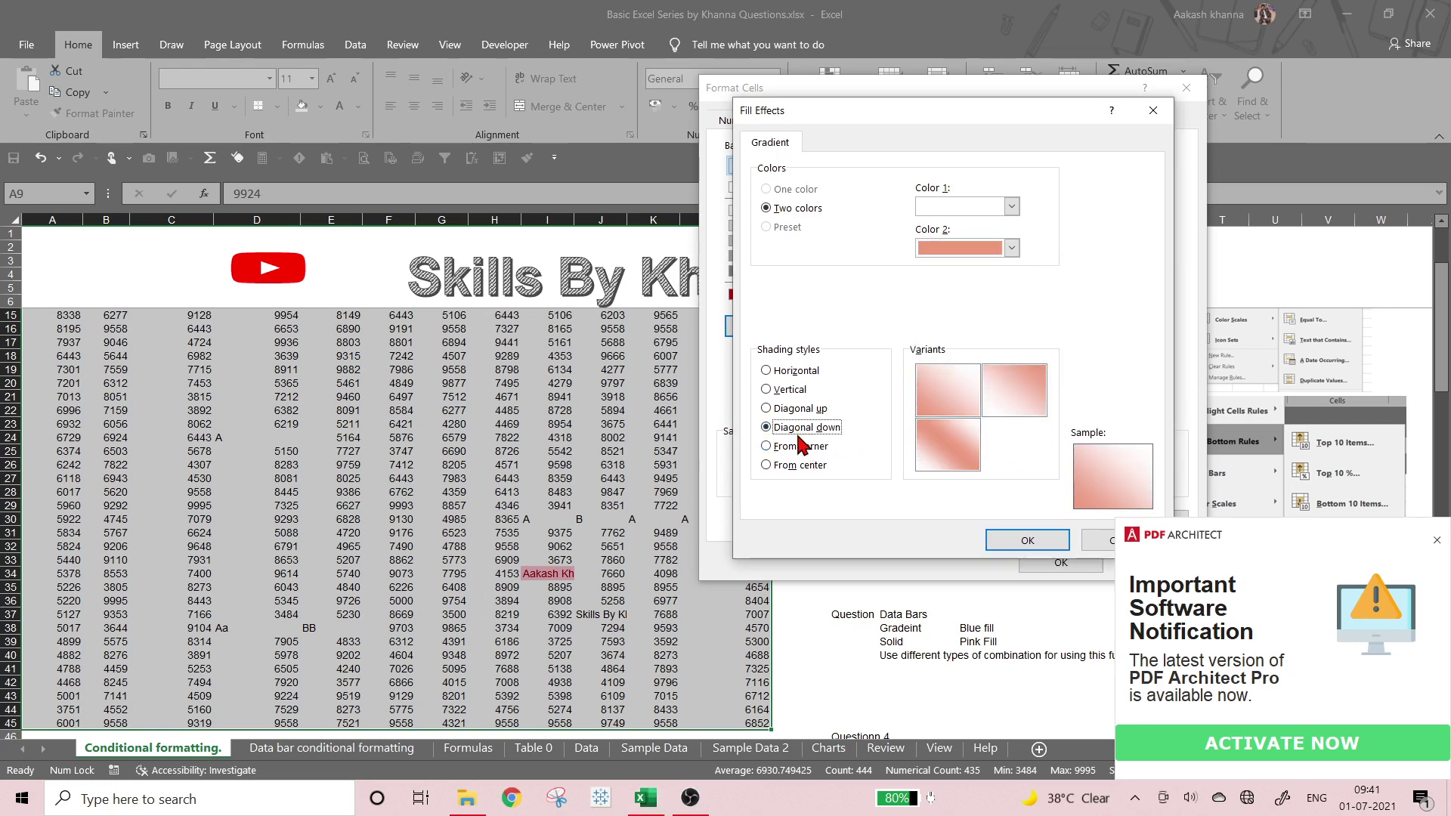
pyautogui.click(818, 468)
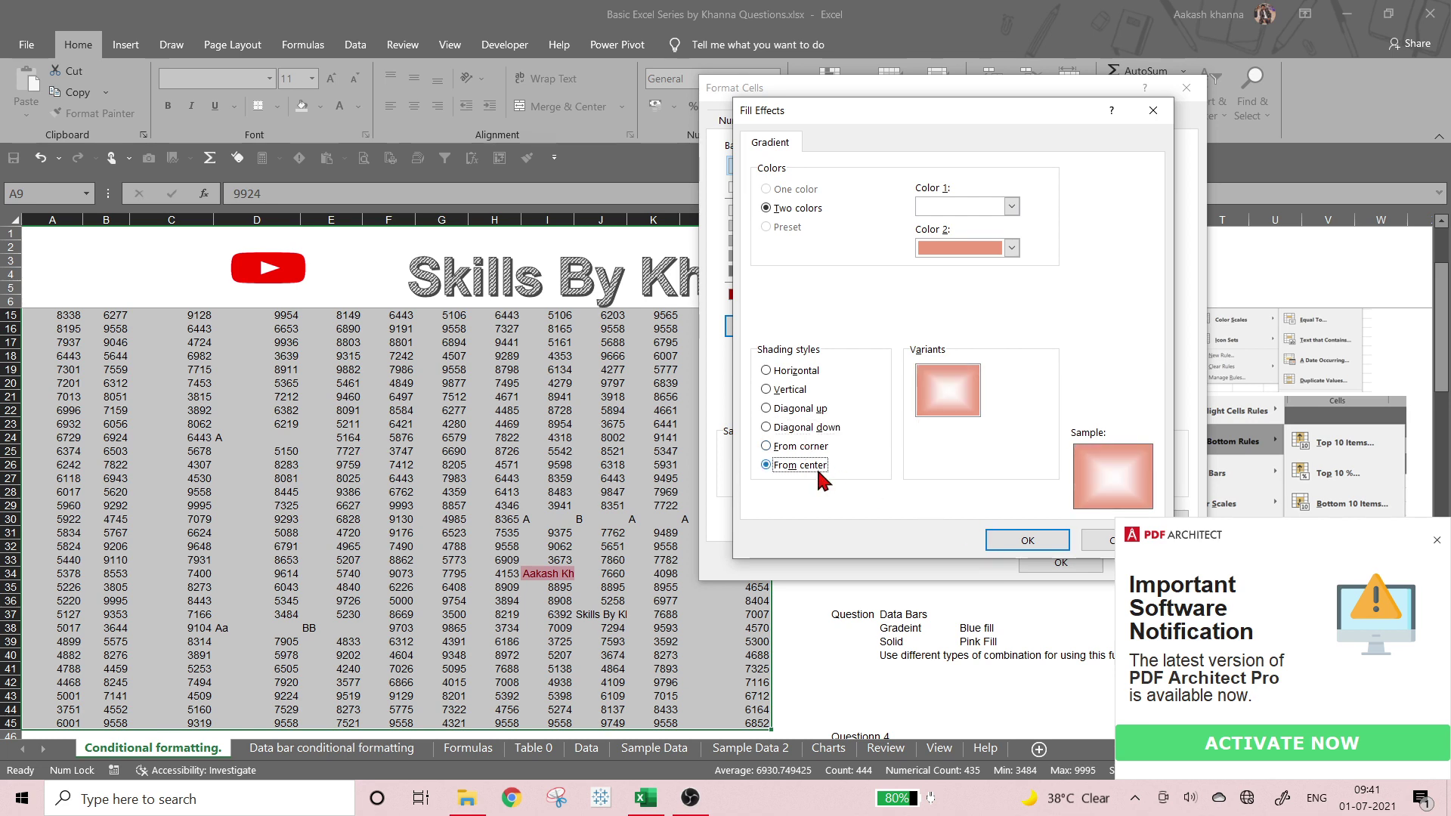
pyautogui.click(996, 546)
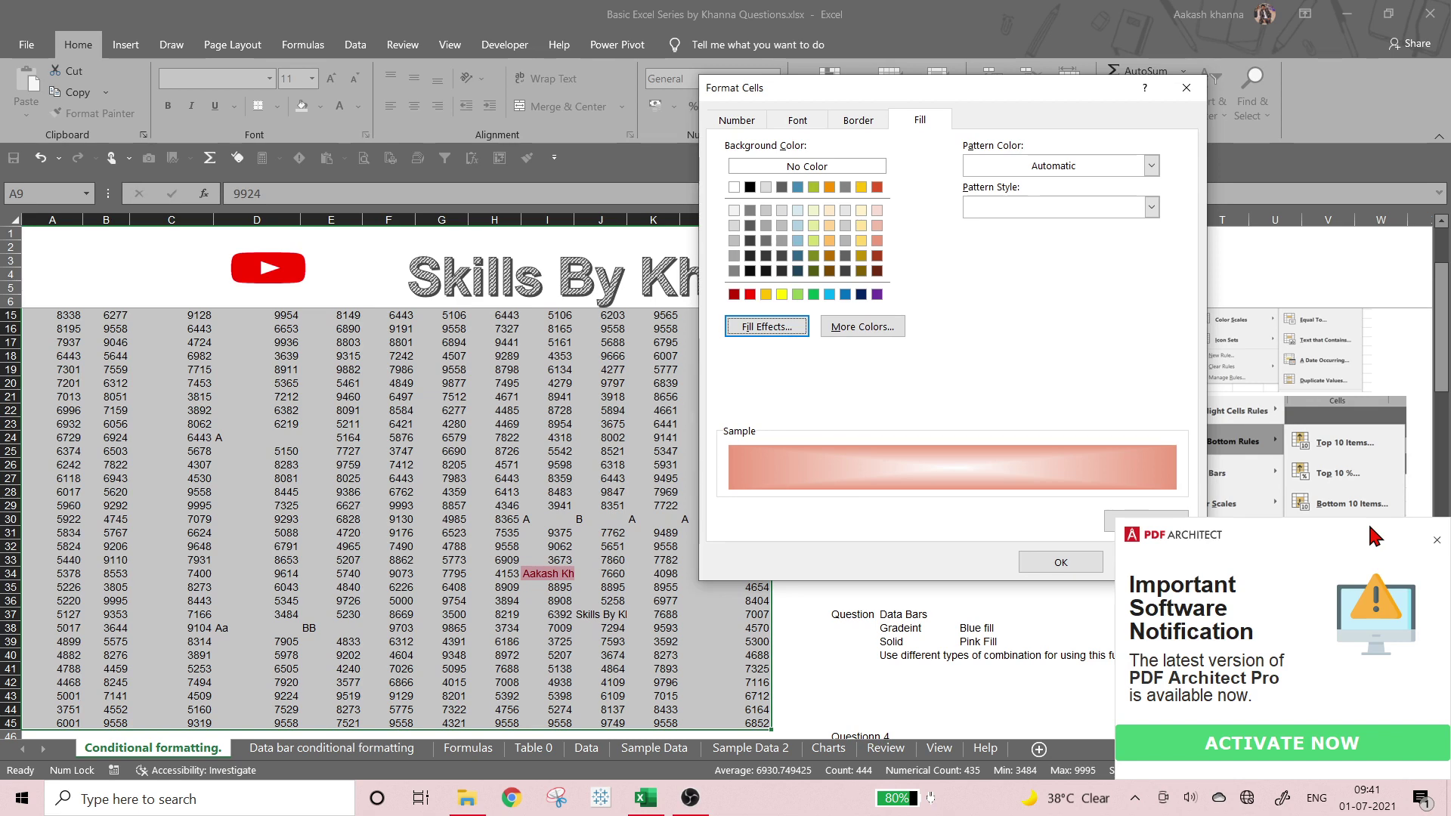
pyautogui.click(1060, 563)
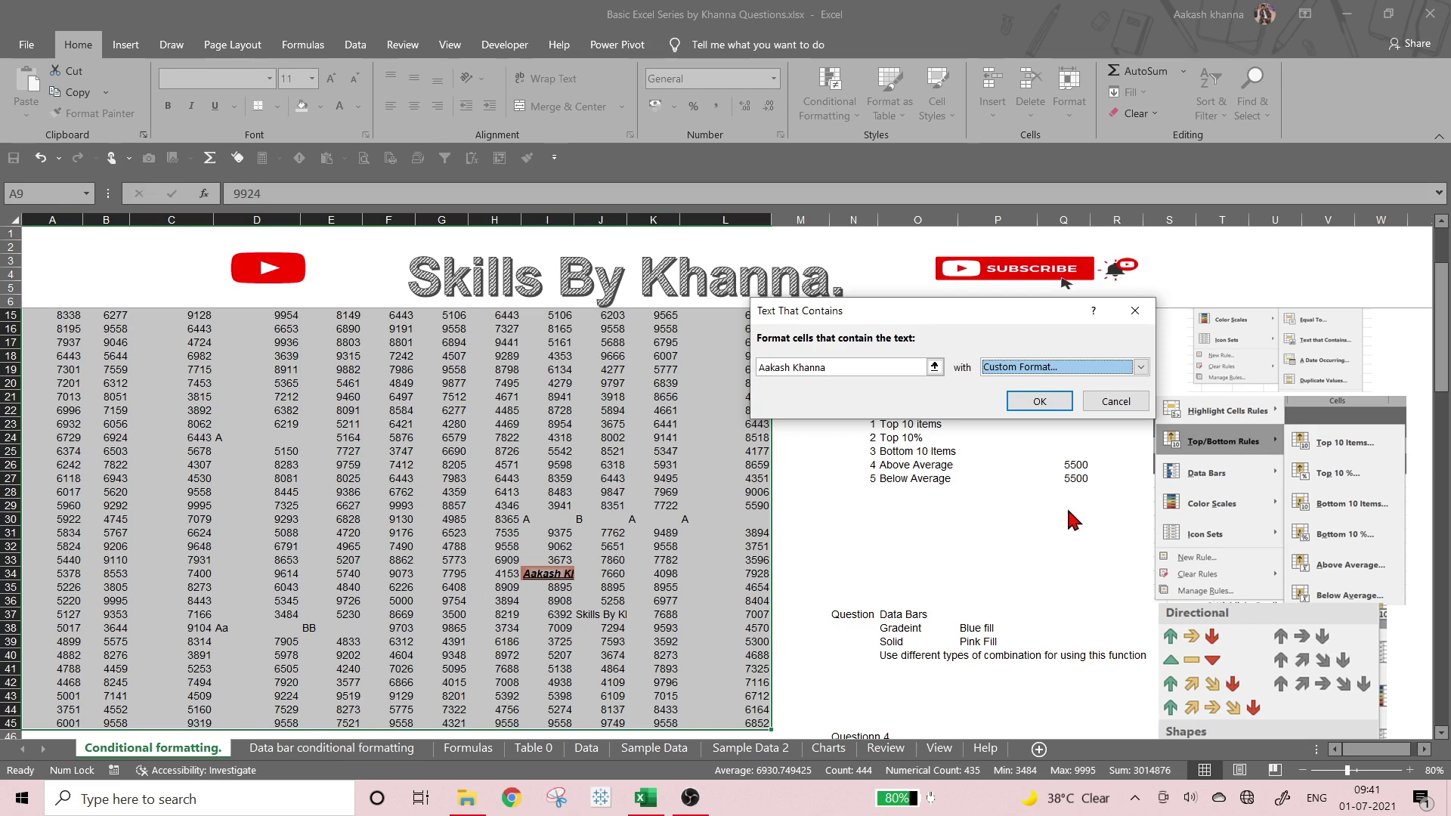
pyautogui.press('Return')
# Zoom in on cell I34 to examine its conditional format, and return the worksheet to 90% zoom.
pyautogui.scroll(5, 628, 477)
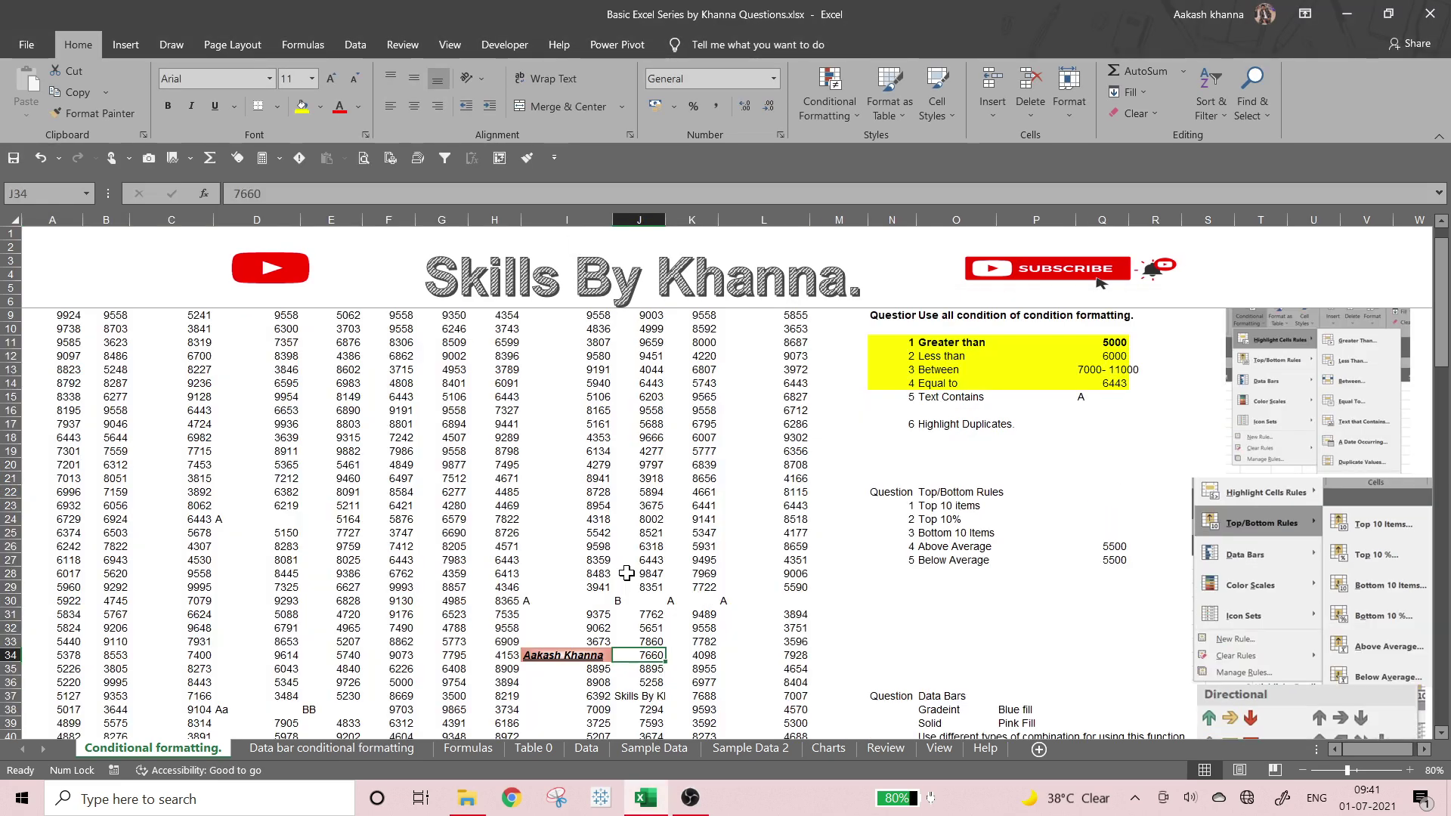
pyautogui.scroll(-5, 628, 477)
pyautogui.click(580, 576)
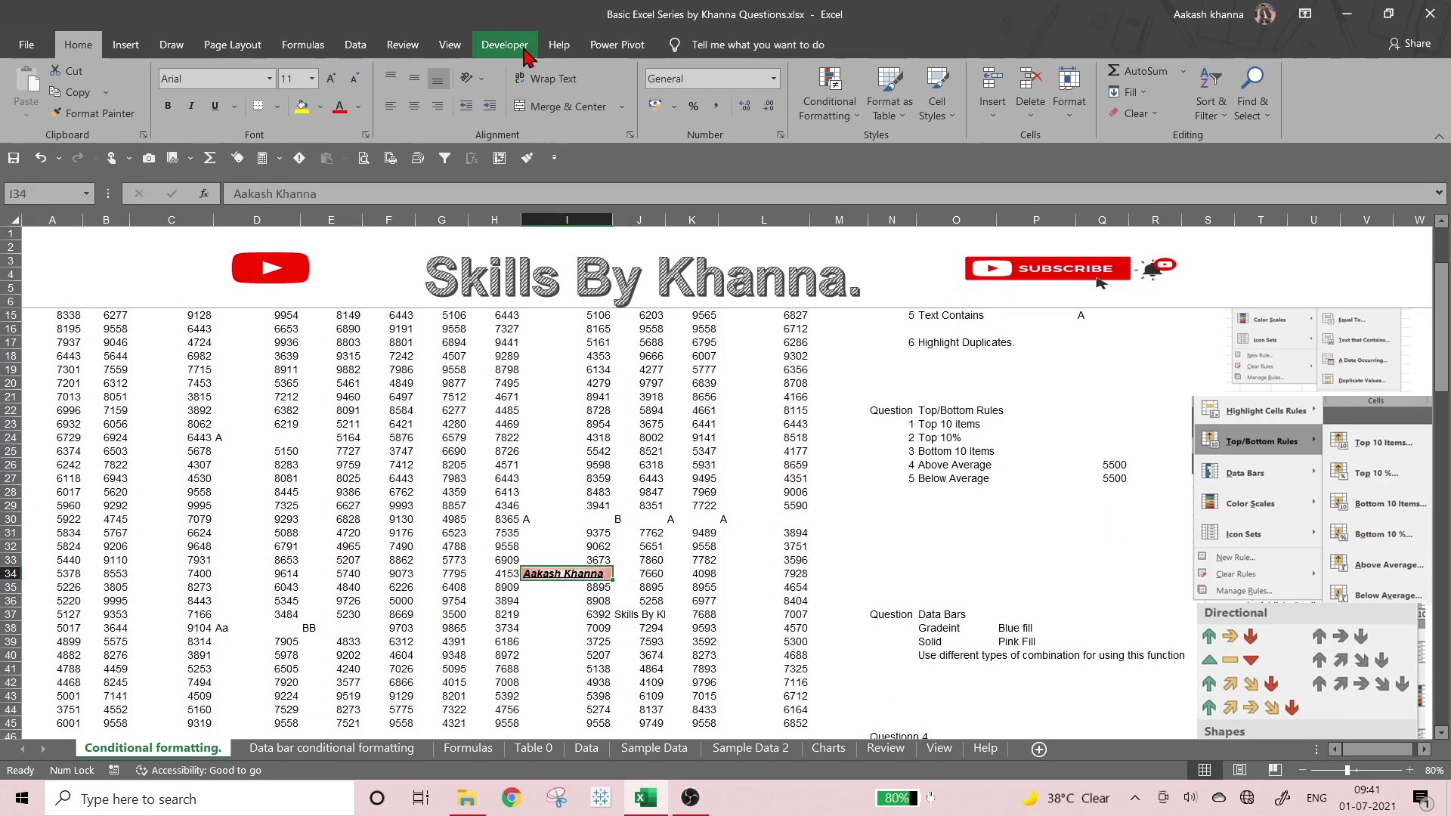
pyautogui.click(449, 44)
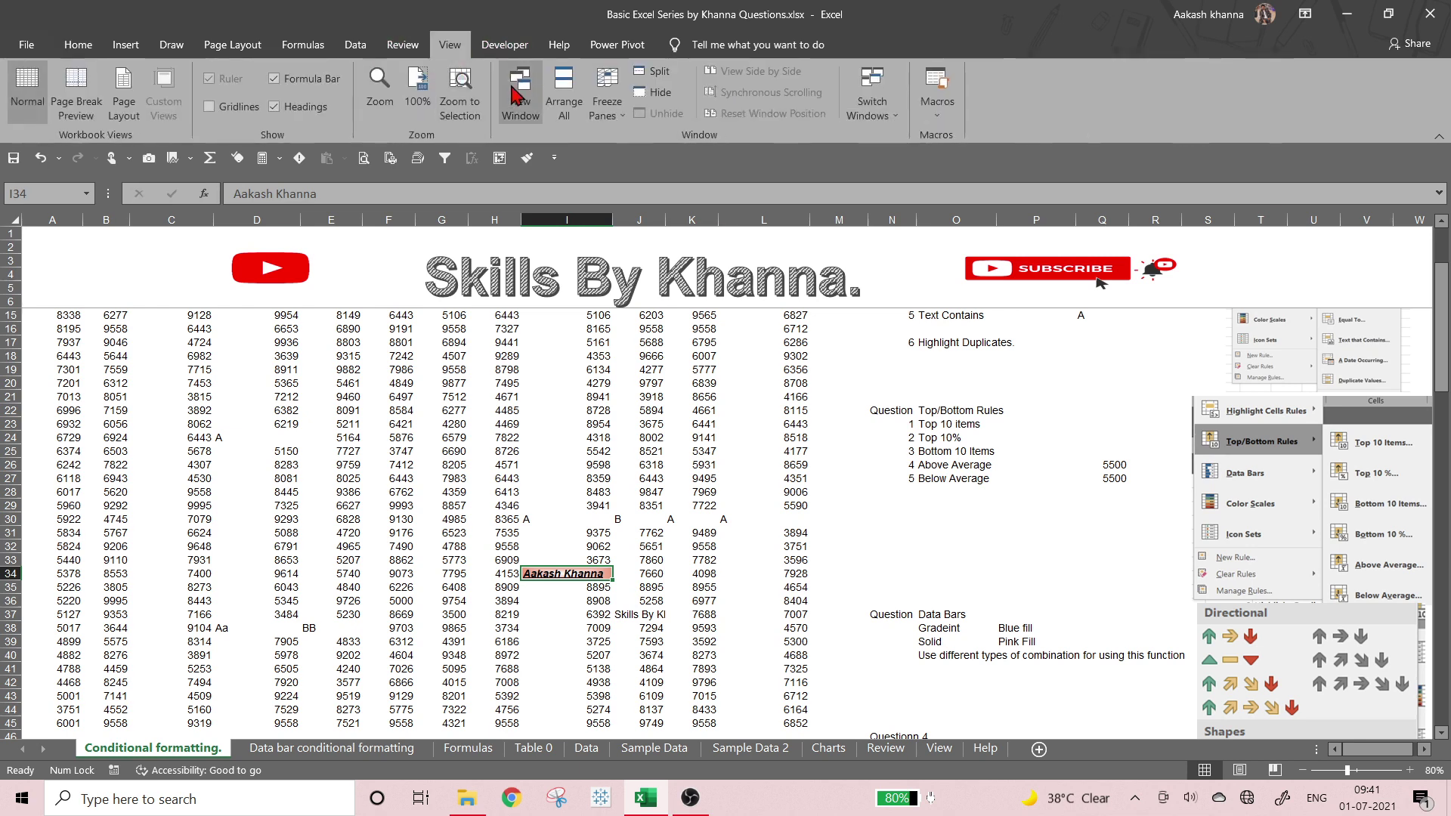
pyautogui.click(459, 94)
pyautogui.scroll(-1, 926, 652)
pyautogui.scroll(2, 925, 652)
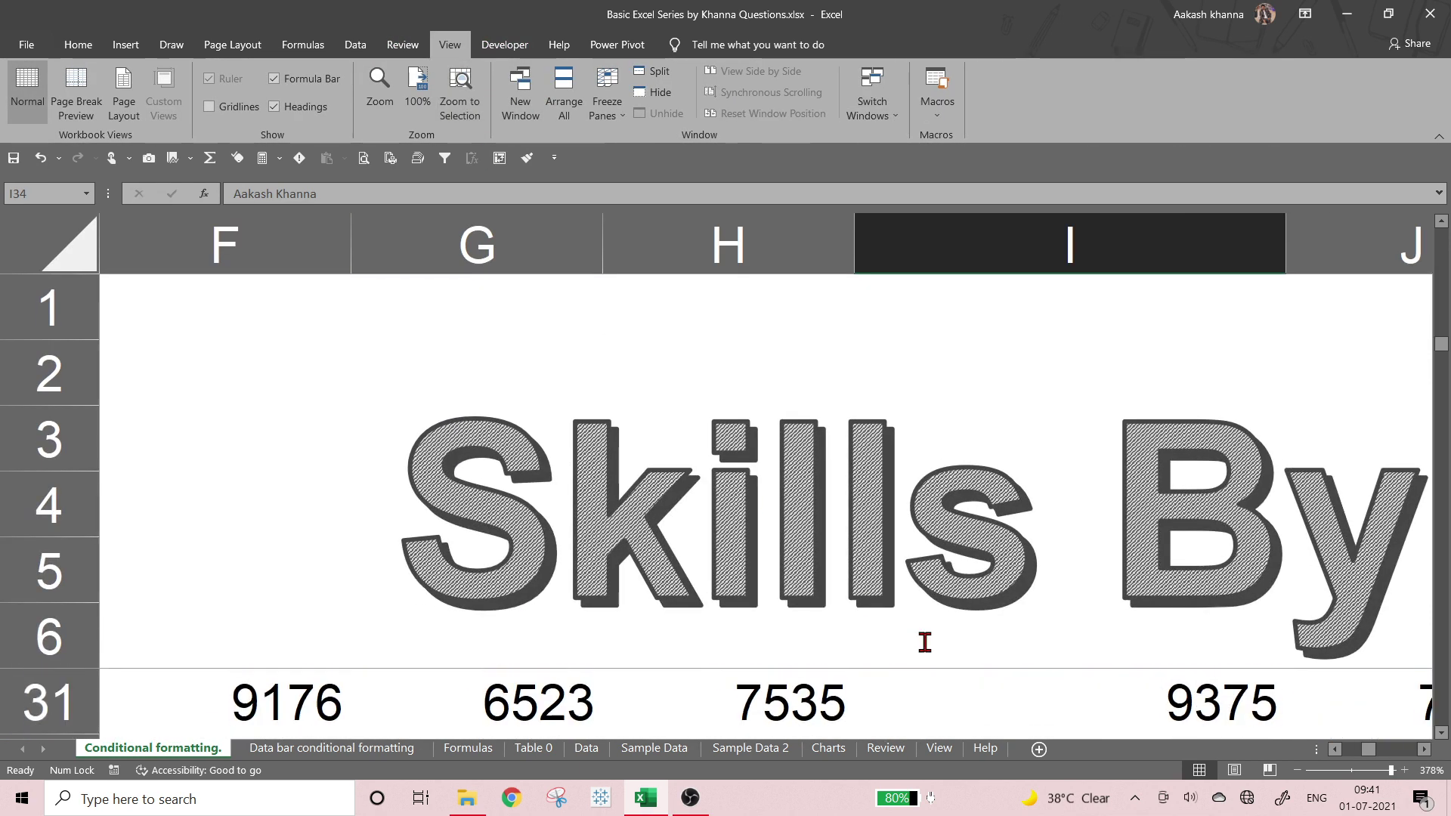
pyautogui.scroll(4, 936, 654)
pyautogui.scroll(-5, 937, 659)
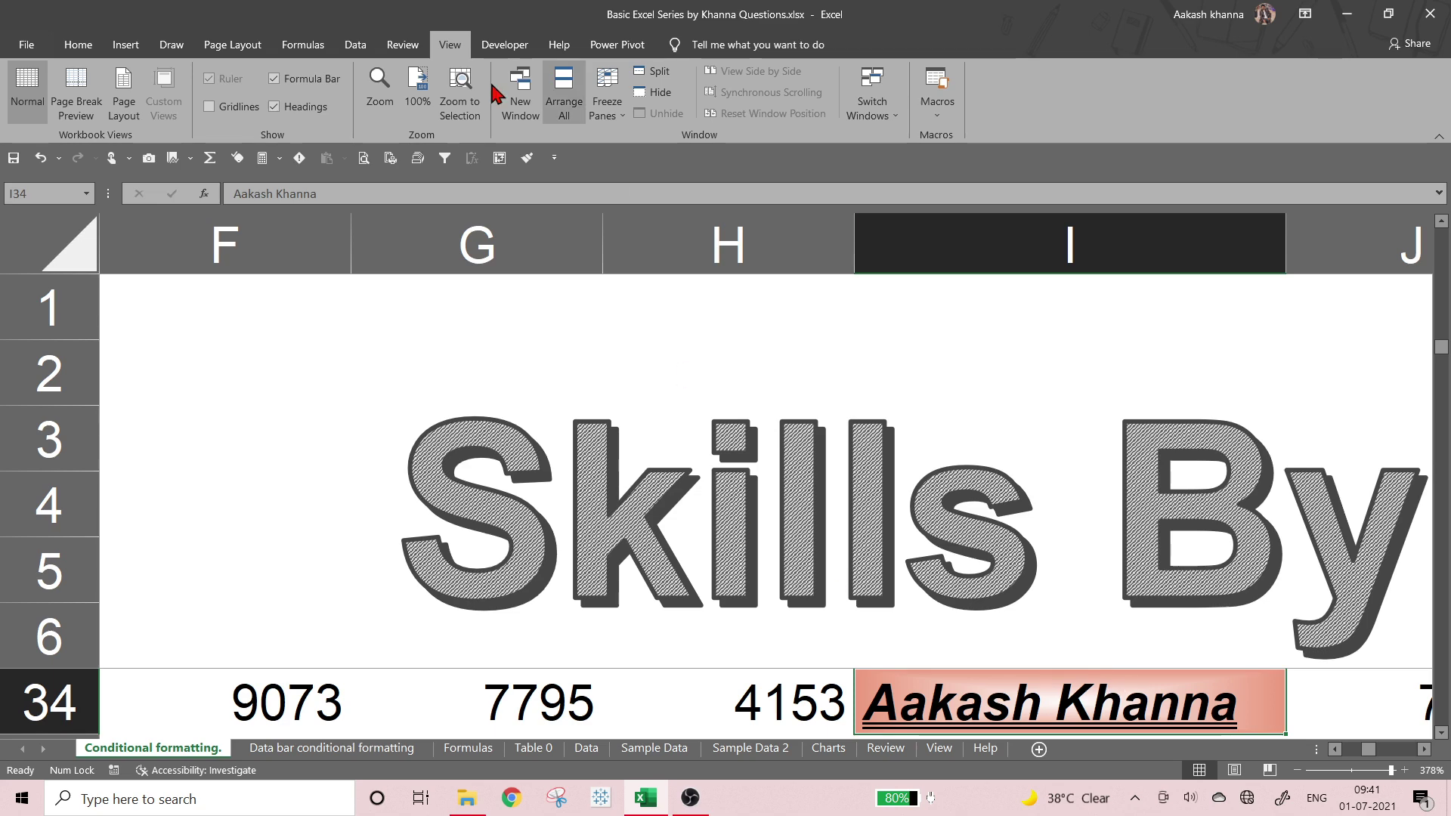
pyautogui.click(416, 89)
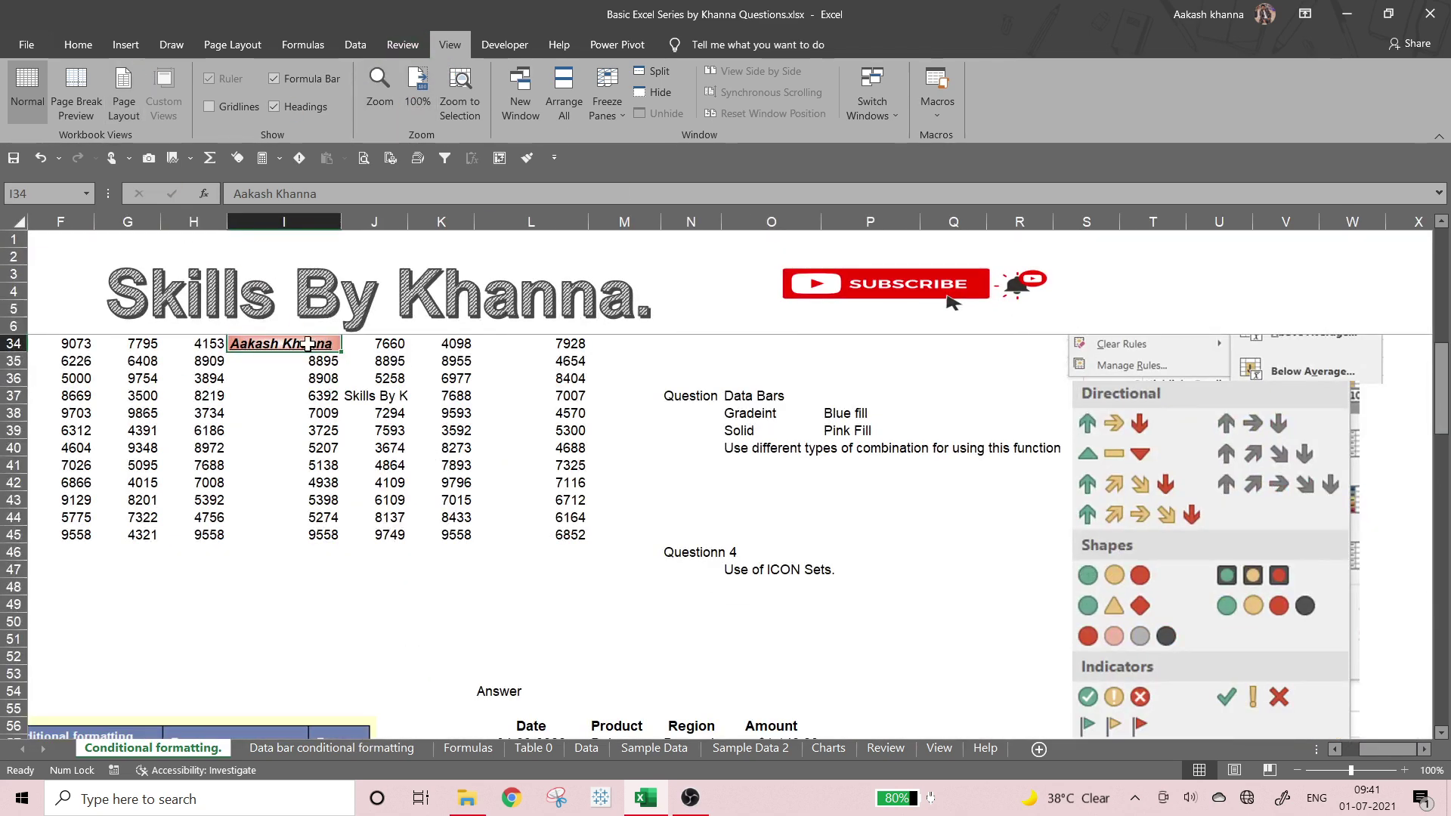
pyautogui.scroll(8, 816, 527)
pyautogui.scroll(1, 816, 526)
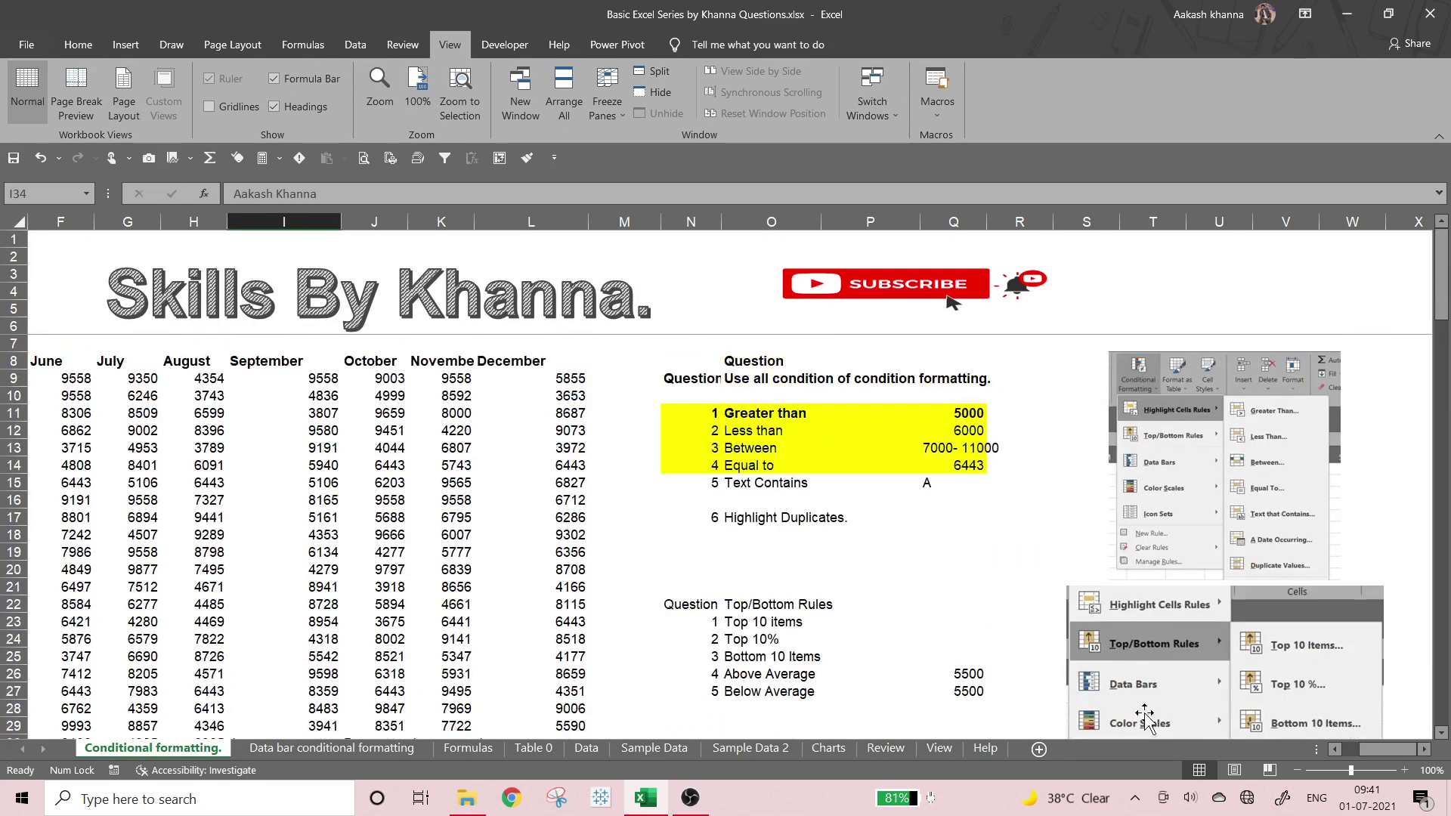
pyautogui.click(1315, 770)
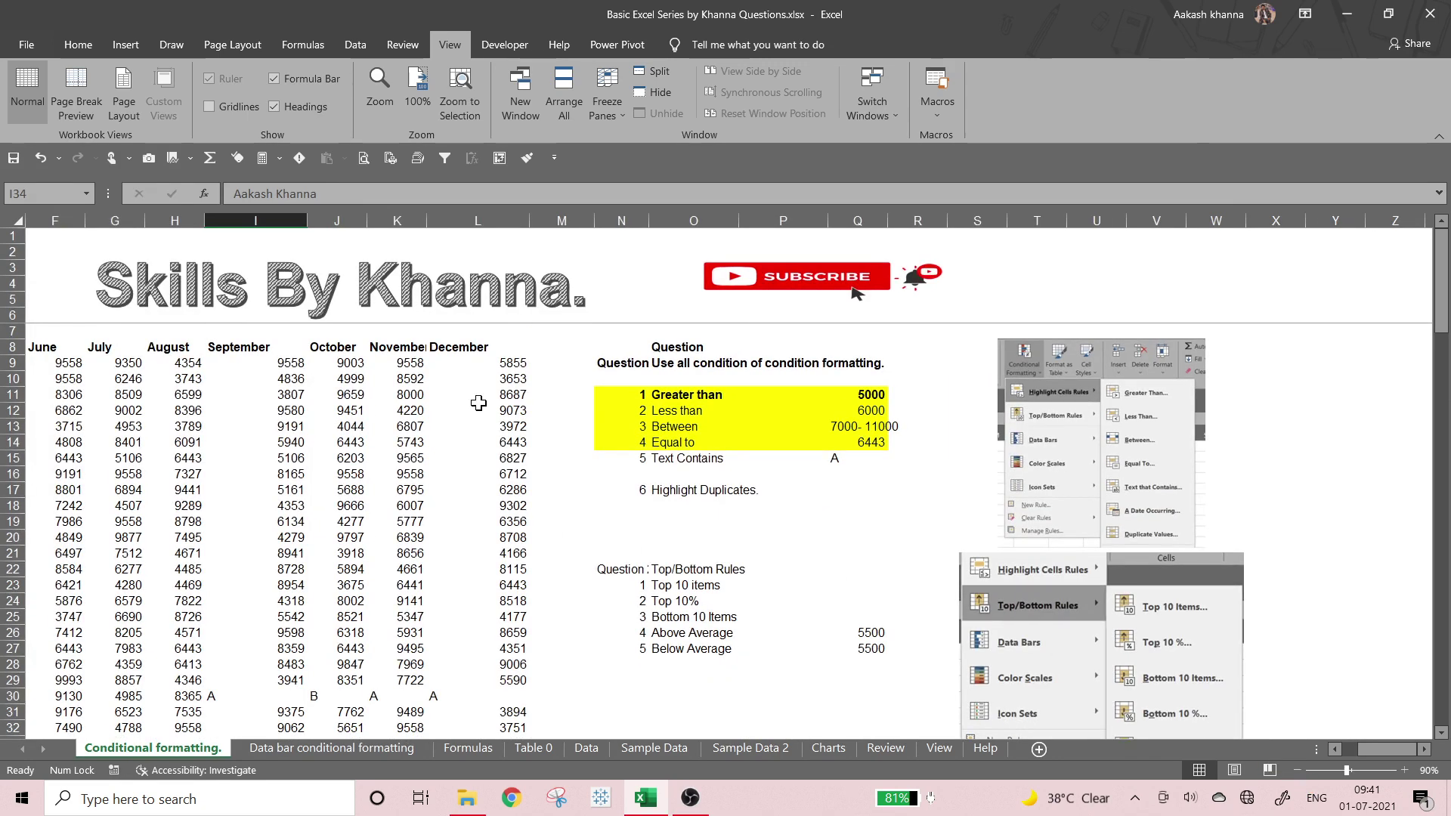
# Replace the Text Contains example in cell Q15 with the person's full name.
pyautogui.click(78, 44)
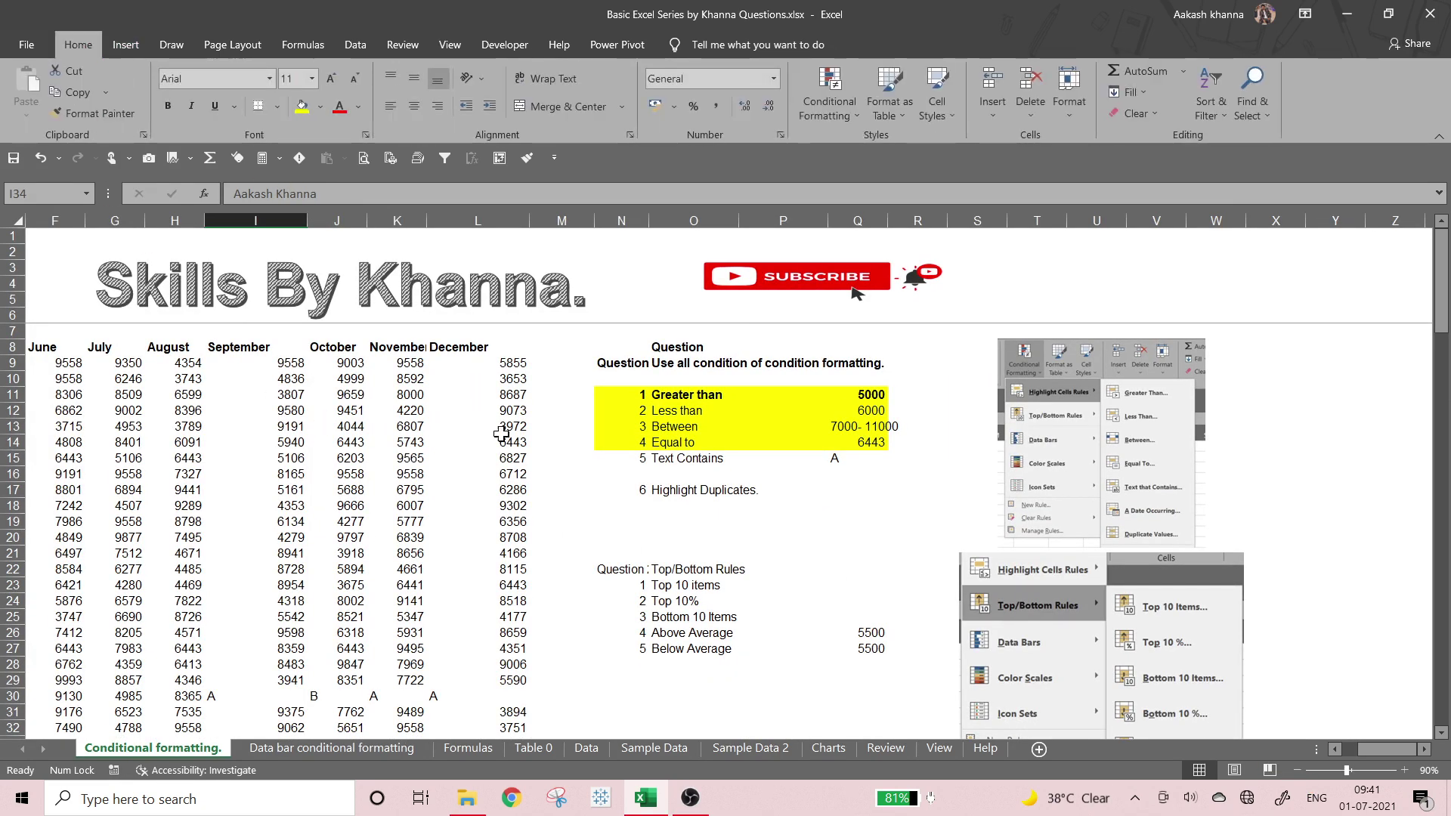
pyautogui.click(837, 463)
pyautogui.write('Aakash Khanna')
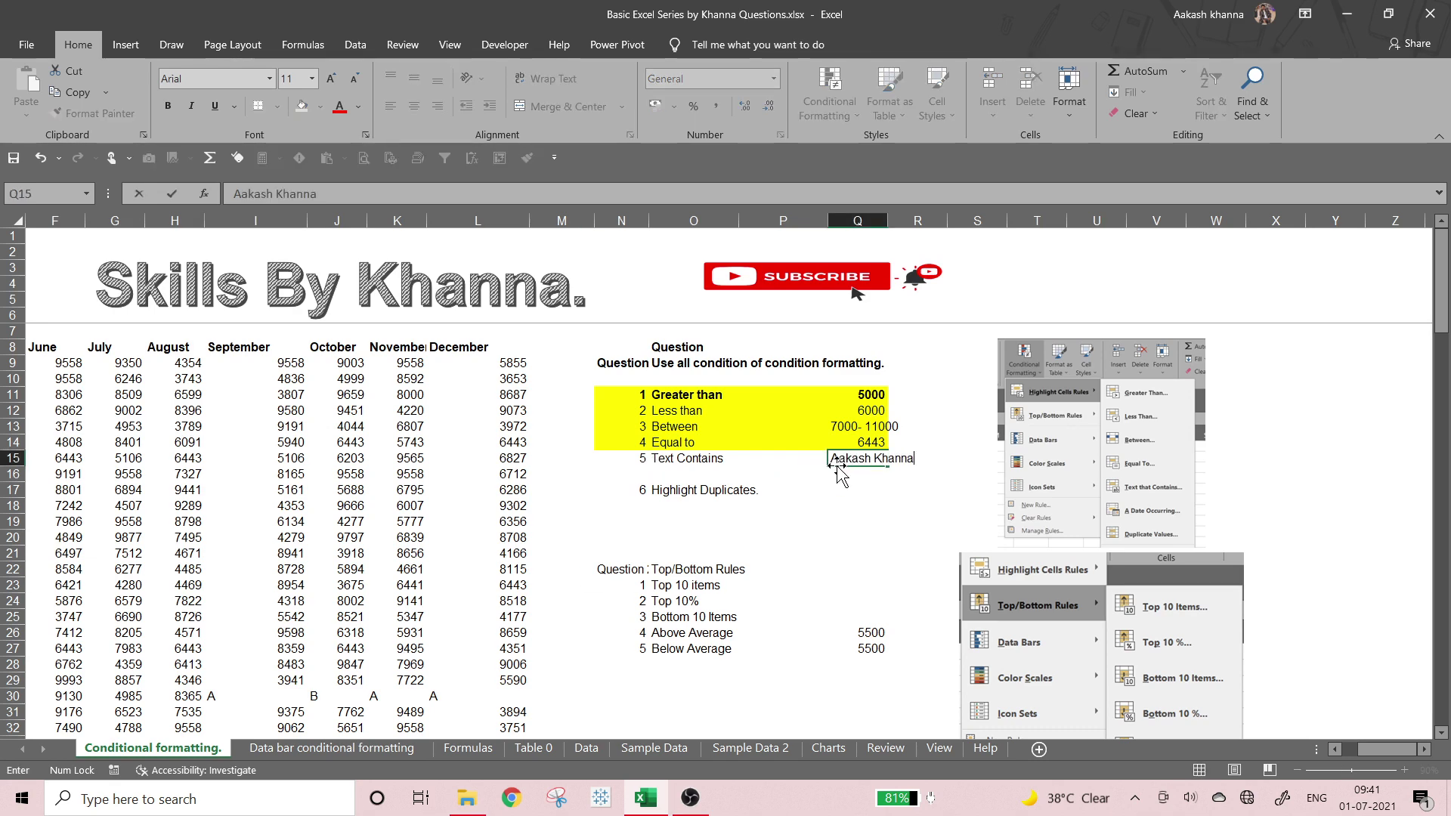
pyautogui.press('Right')
pyautogui.press('Down')
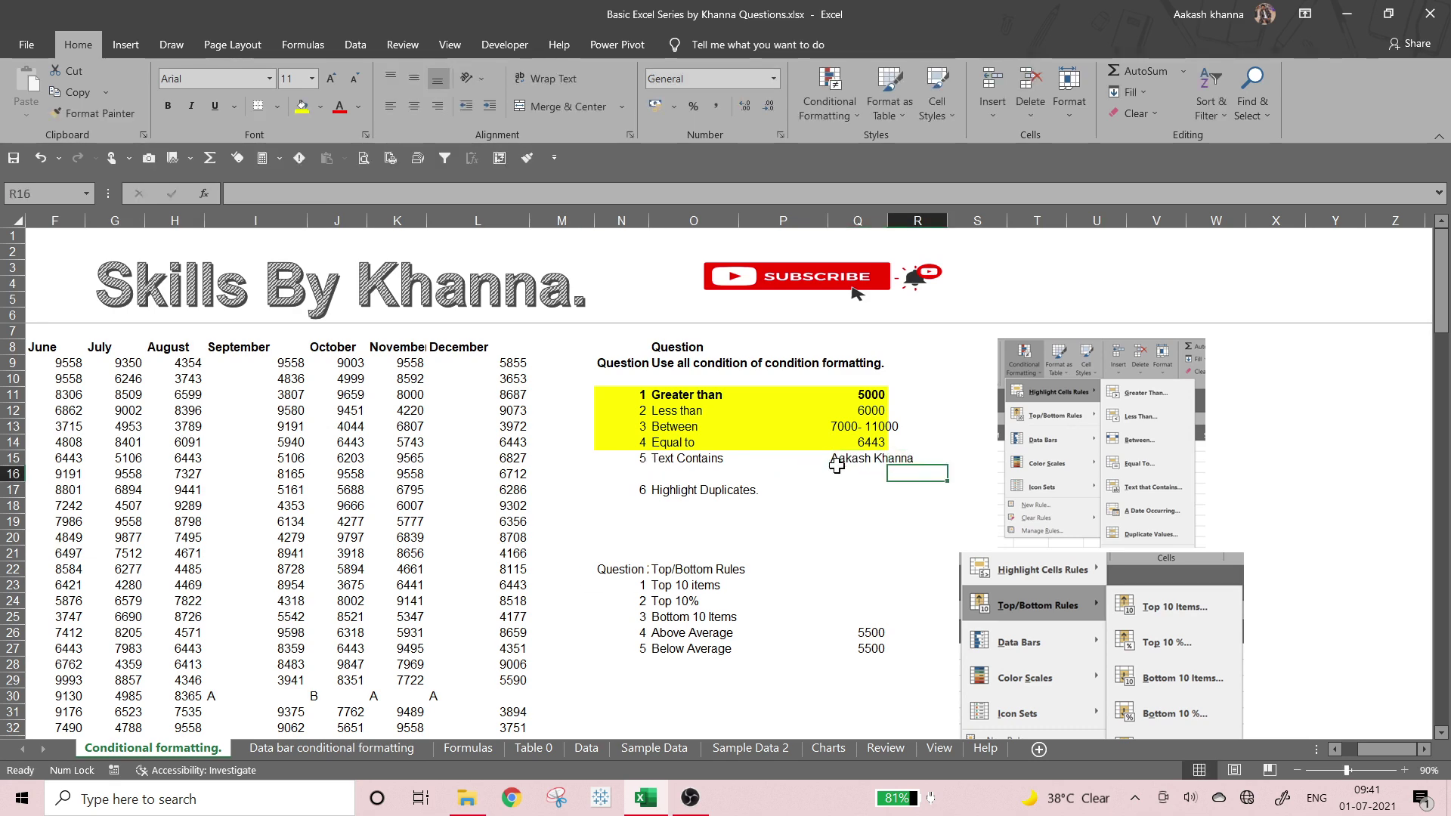
# Enter the letter "A" in cell Q16 as a second Text Contains example, without the autocompleted name.
pyautogui.press('Left')
pyautogui.write('Aakash Khanna')
pyautogui.press('Right')
pyautogui.press('Left')
pyautogui.write('A')
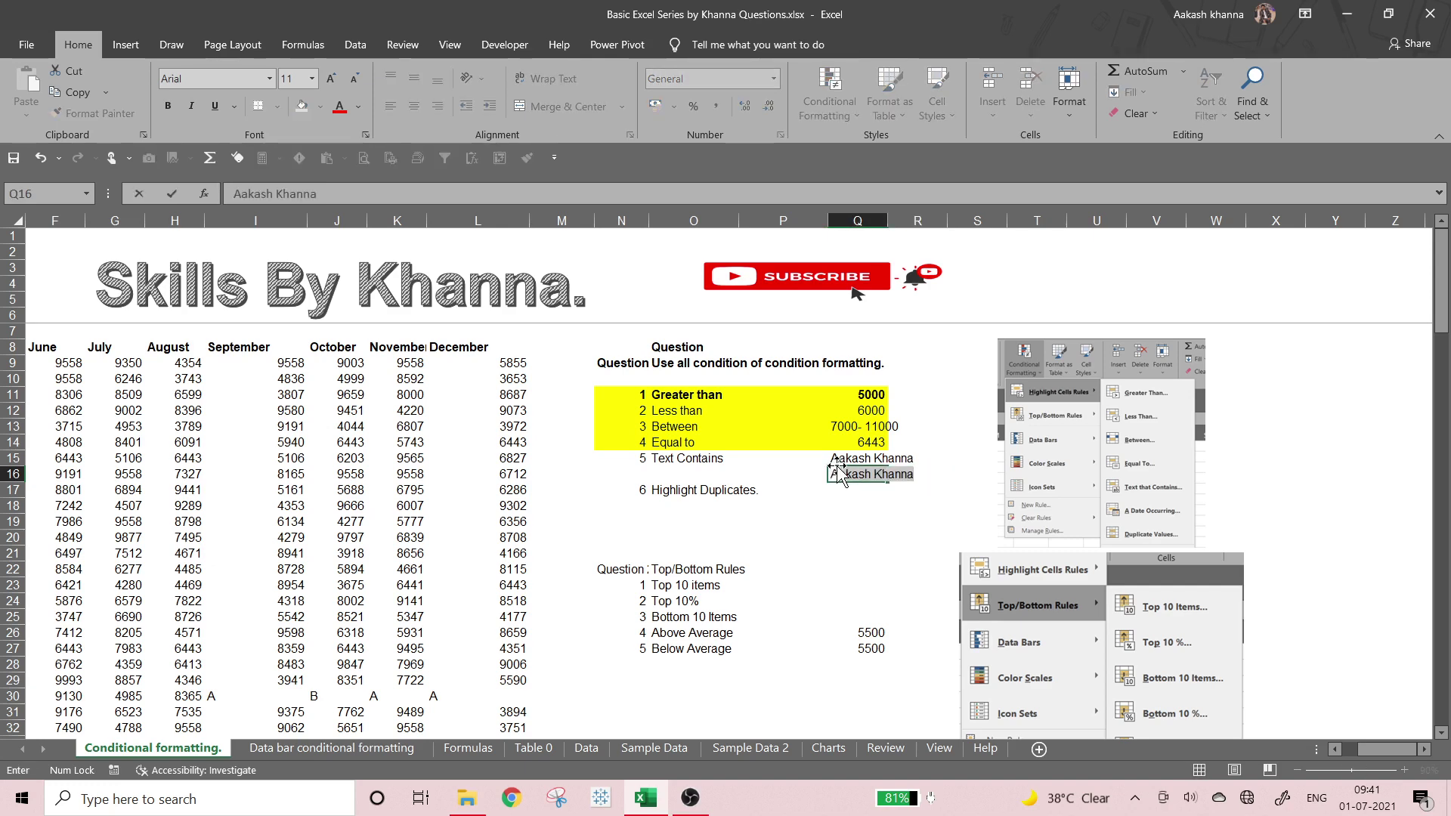
pyautogui.press('Escape')
# Start a Text That Contains highlight rule on the monthly data A9:L45, with "A" as the text to match.
pyautogui.press('Down')
pyautogui.press('Left')
pyautogui.press('Left')
pyautogui.press('Left')
pyautogui.press('Left')
pyautogui.press('Left')
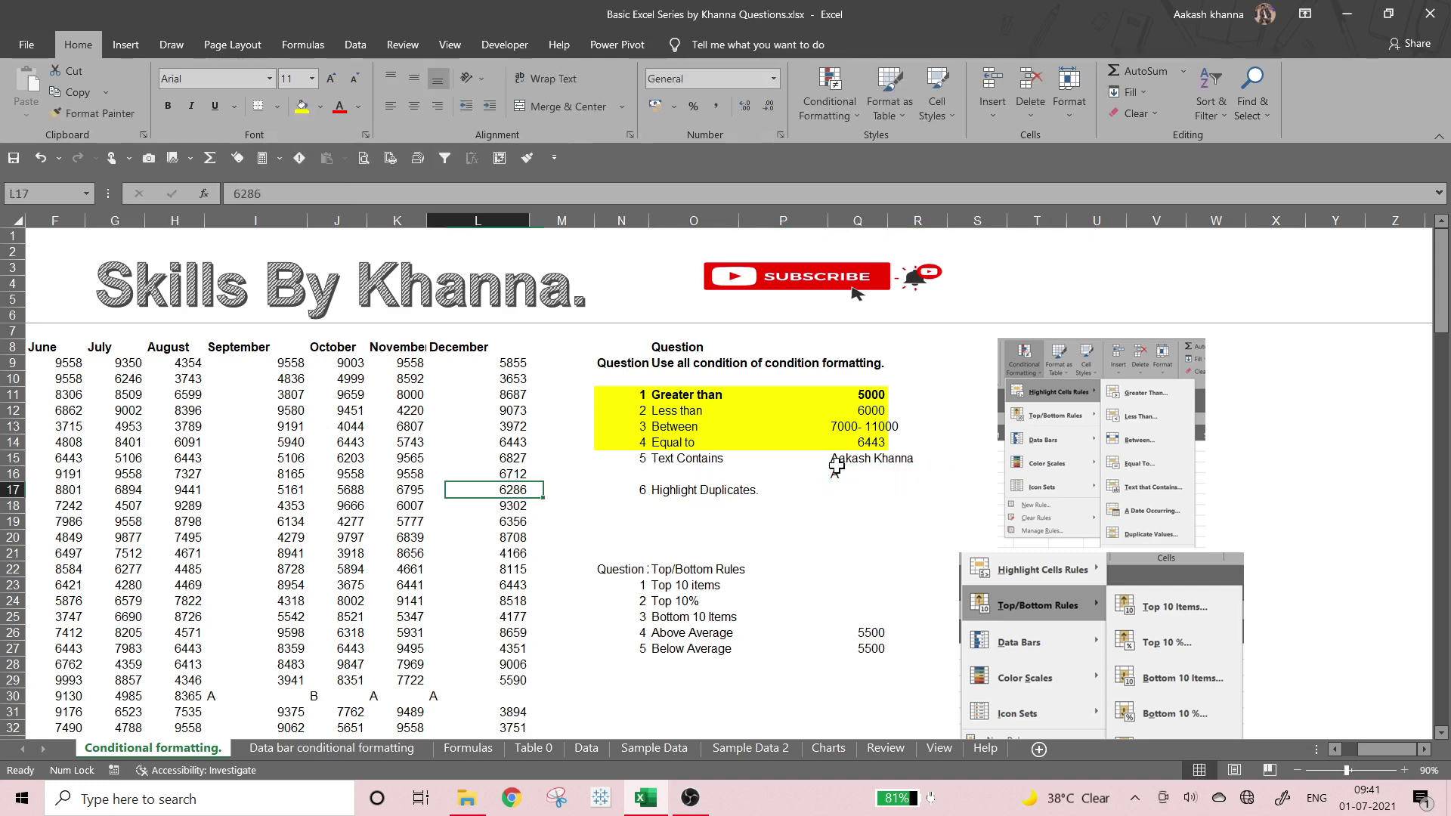
pyautogui.press('Home')
pyautogui.press('Up')
pyautogui.press('Up')
pyautogui.press('Up')
pyautogui.press('Up')
pyautogui.press('Up')
pyautogui.press('Up')
pyautogui.press('Up')
pyautogui.press('Up')
pyautogui.press('Up')
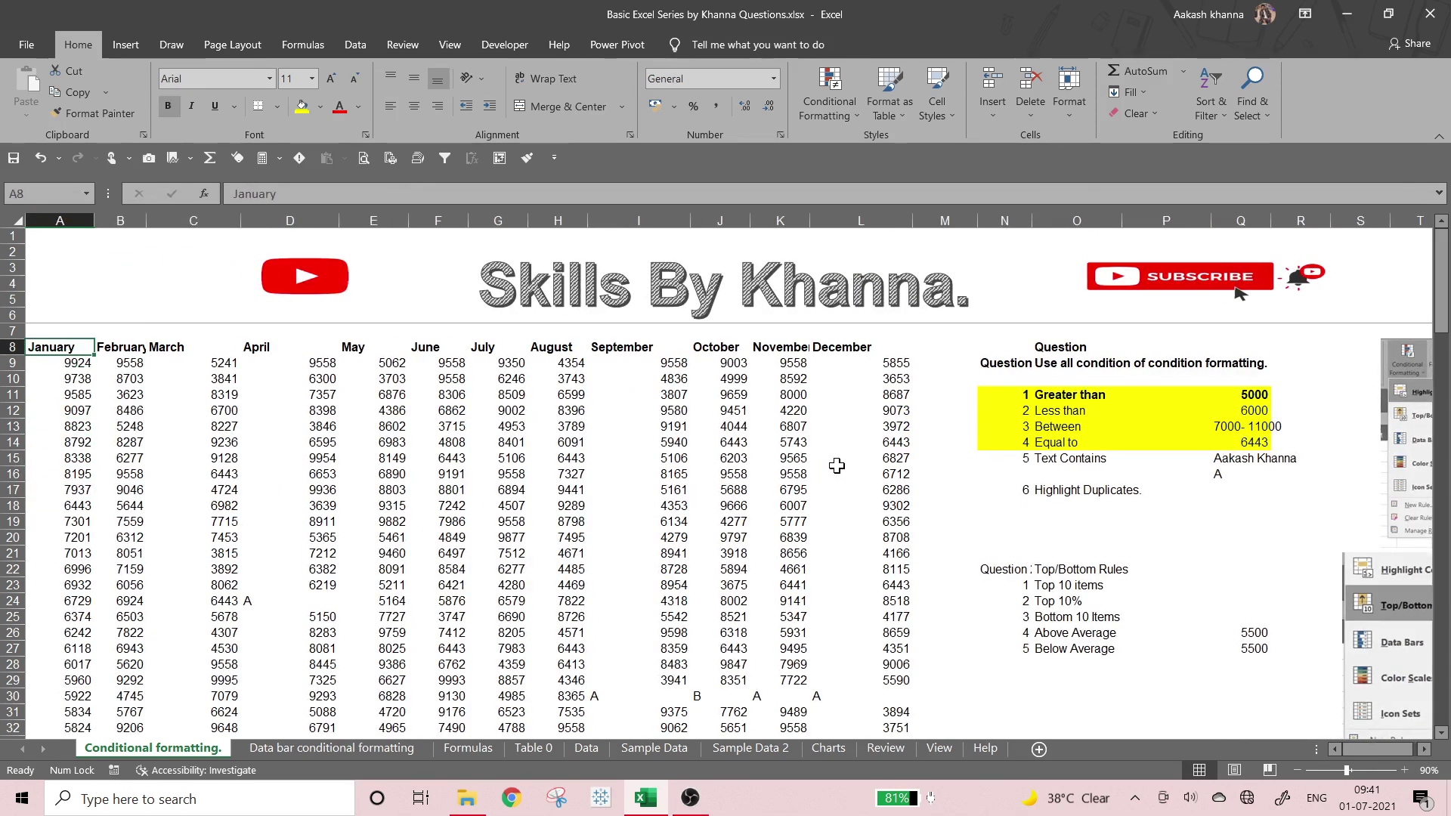
pyautogui.press('Down')
pyautogui.hotkey('ctrl', 'shift', 'Right')
pyautogui.hotkey('ctrl', 'shift', 'Down')
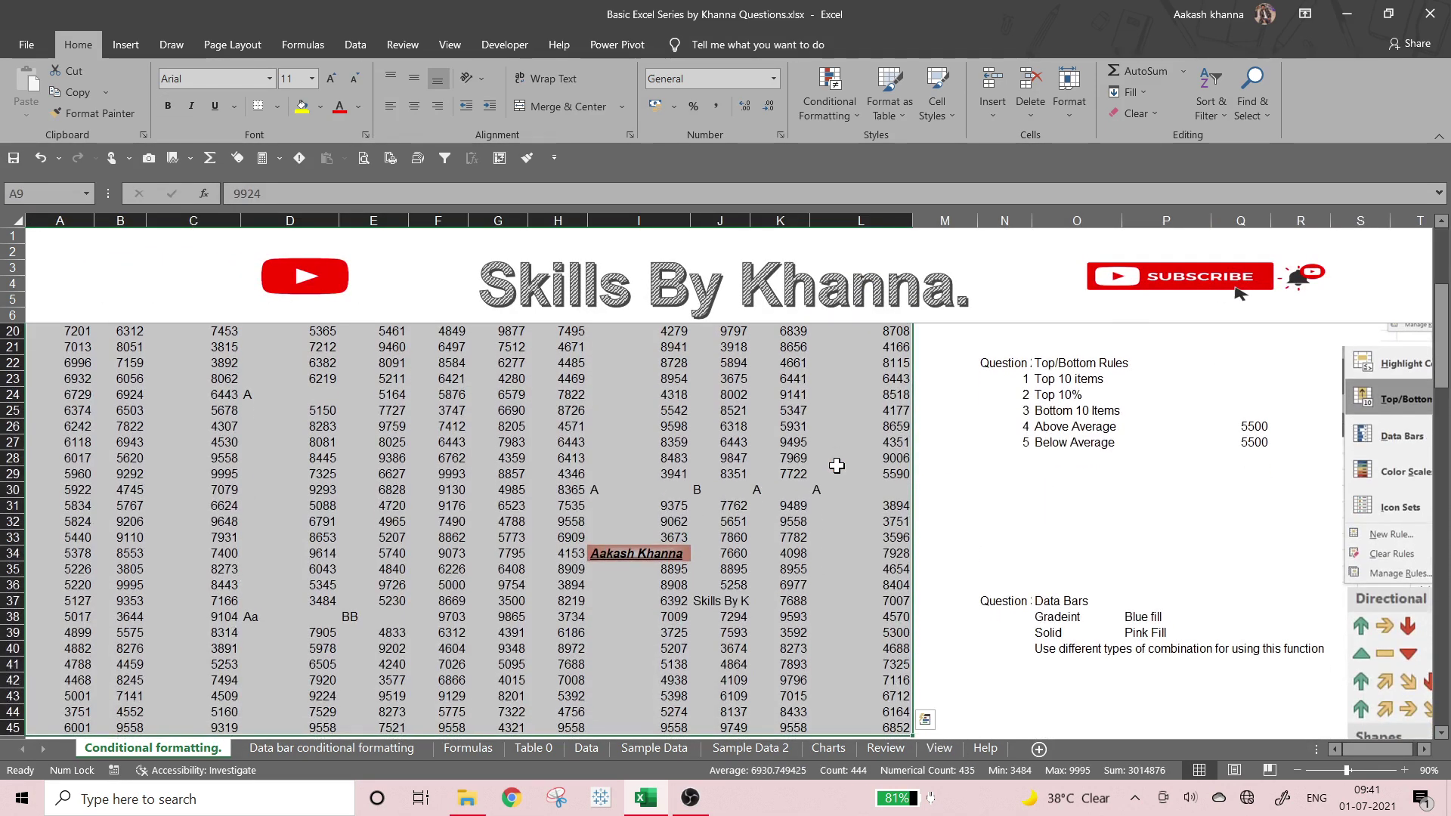
pyautogui.click(829, 97)
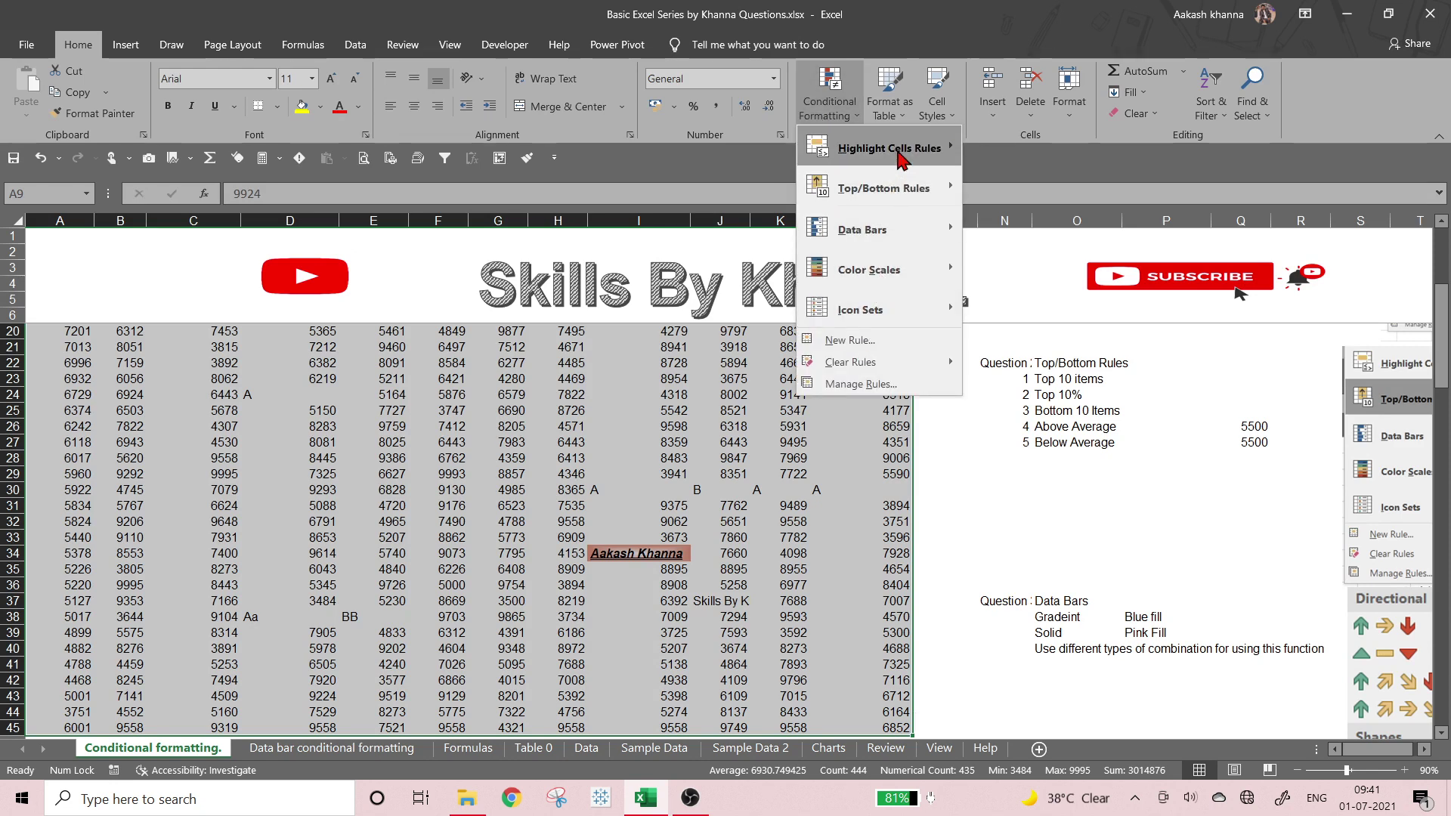
pyautogui.moveTo(899, 155)
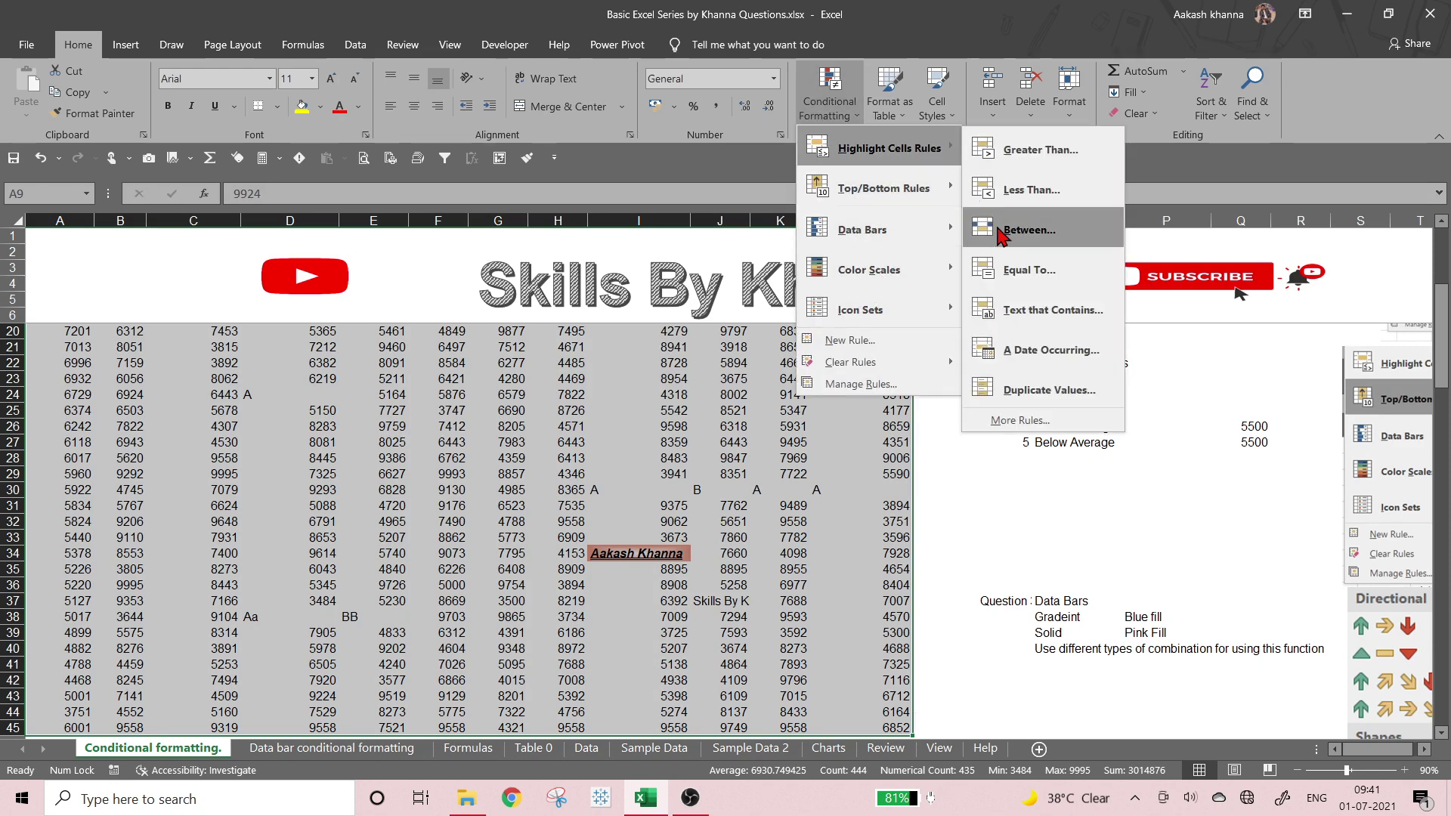
pyautogui.click(1053, 306)
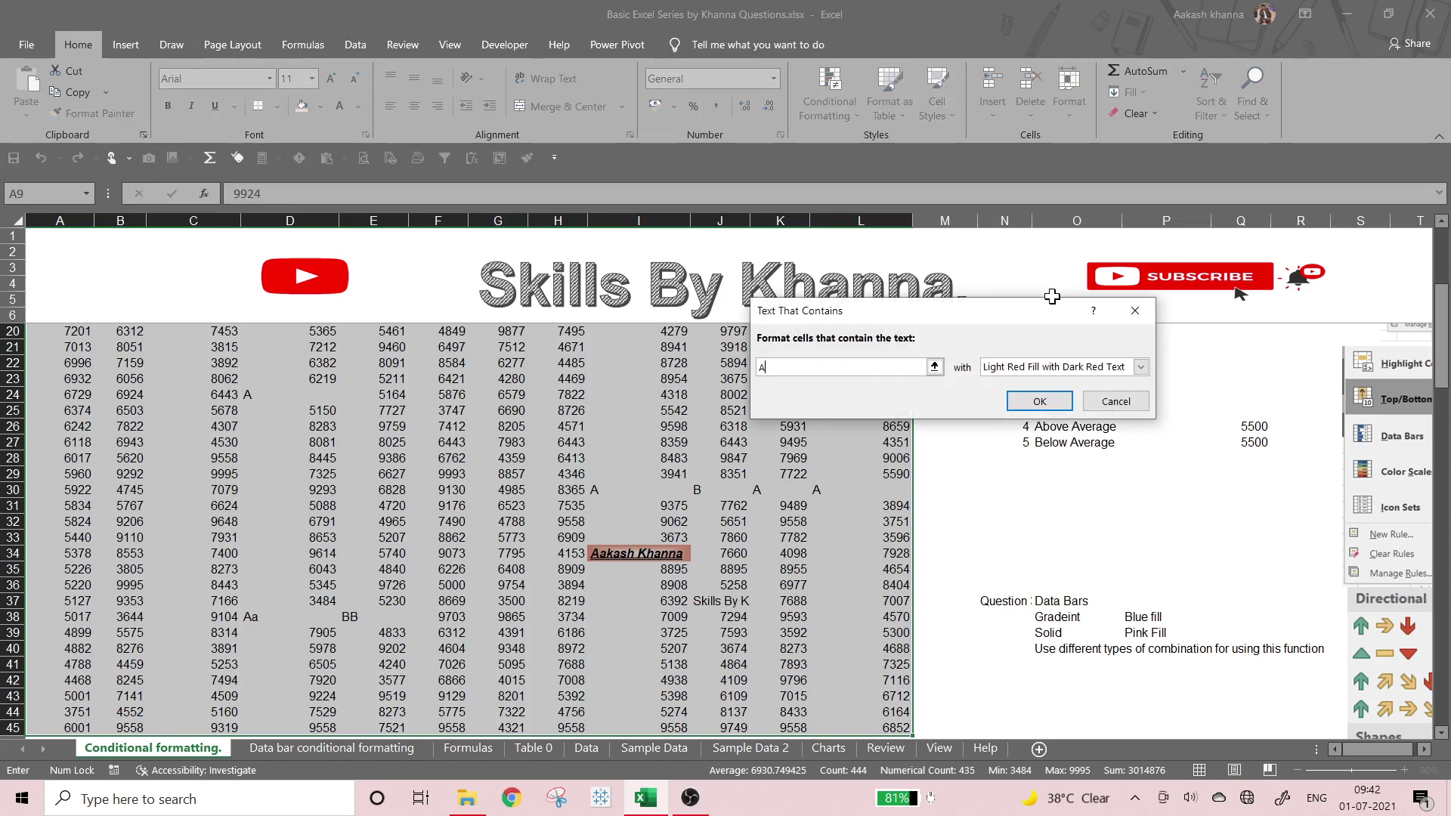
# Choose a custom format for the rule with a two-color gradient fill, using light green as Color 2.
pyautogui.click(1058, 367)
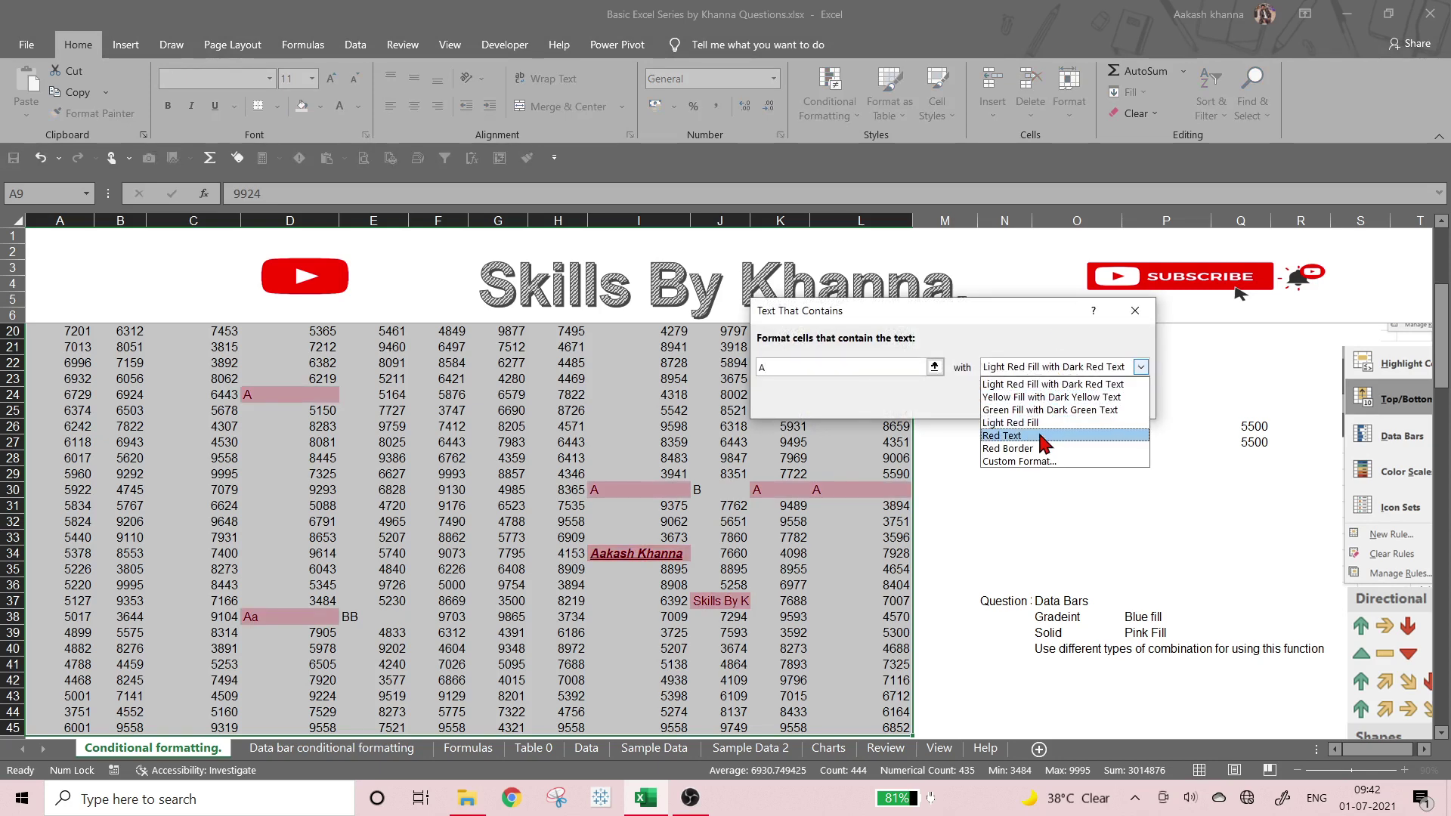
pyautogui.click(1032, 463)
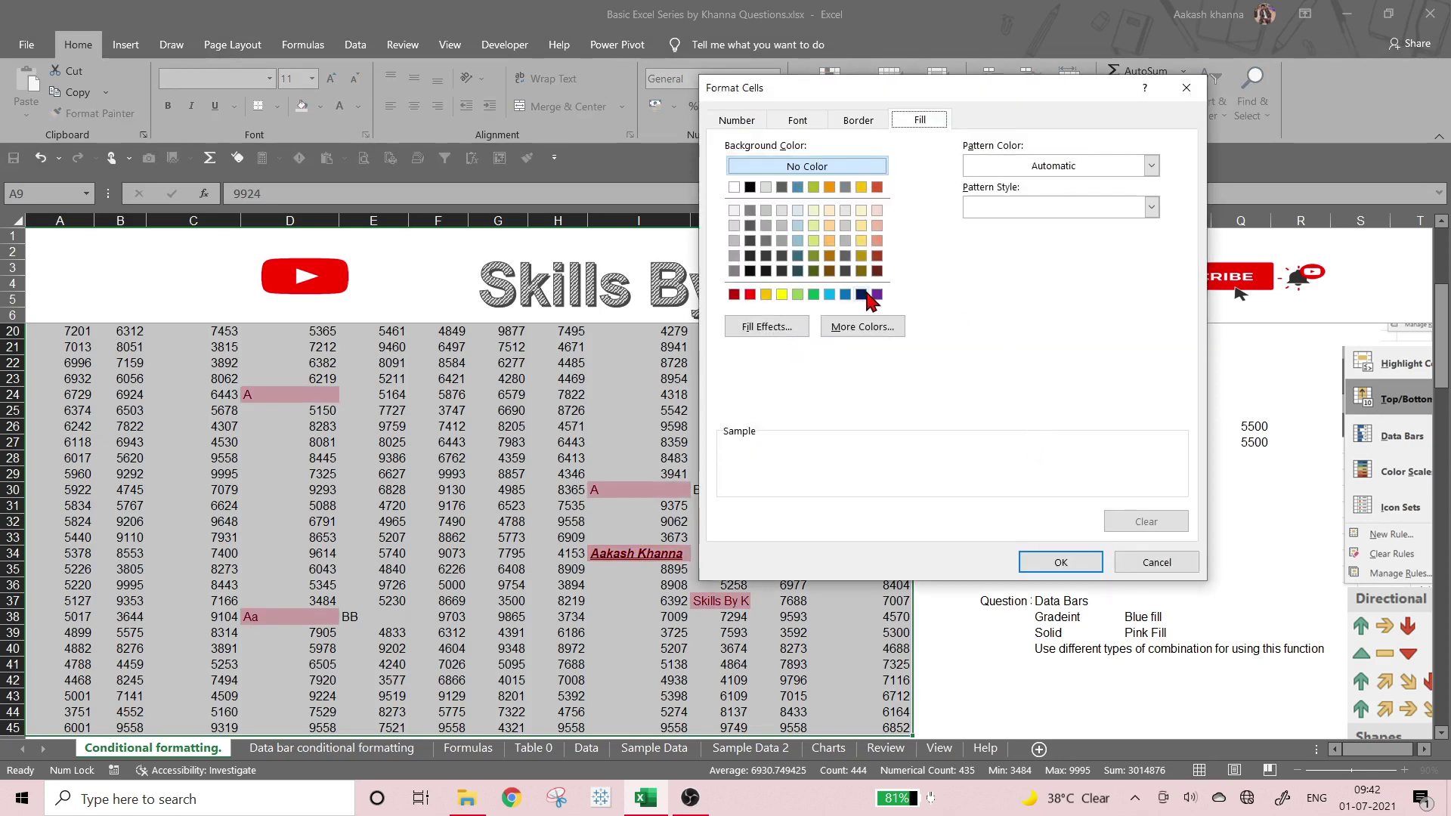
pyautogui.click(779, 329)
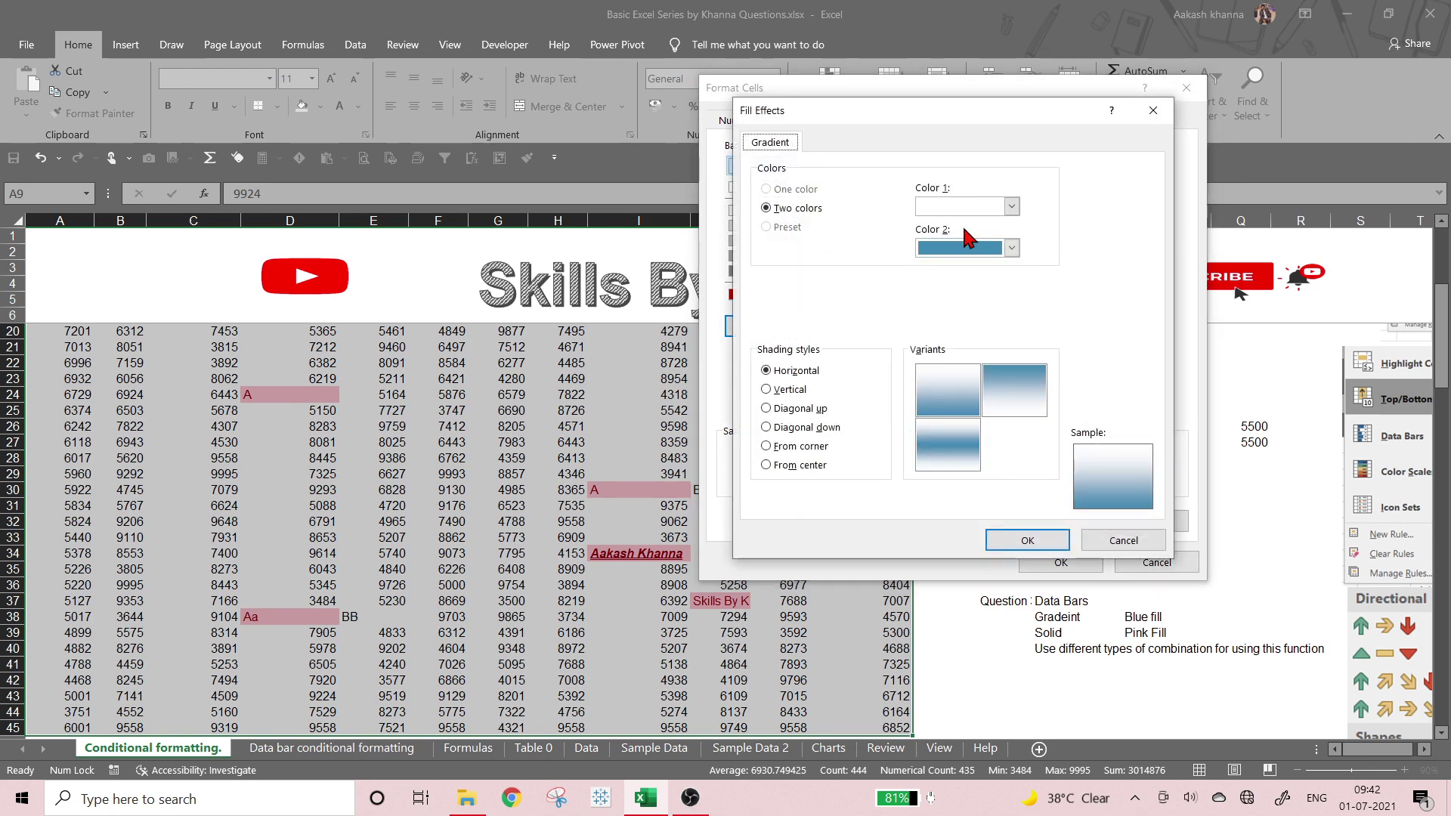
pyautogui.click(975, 250)
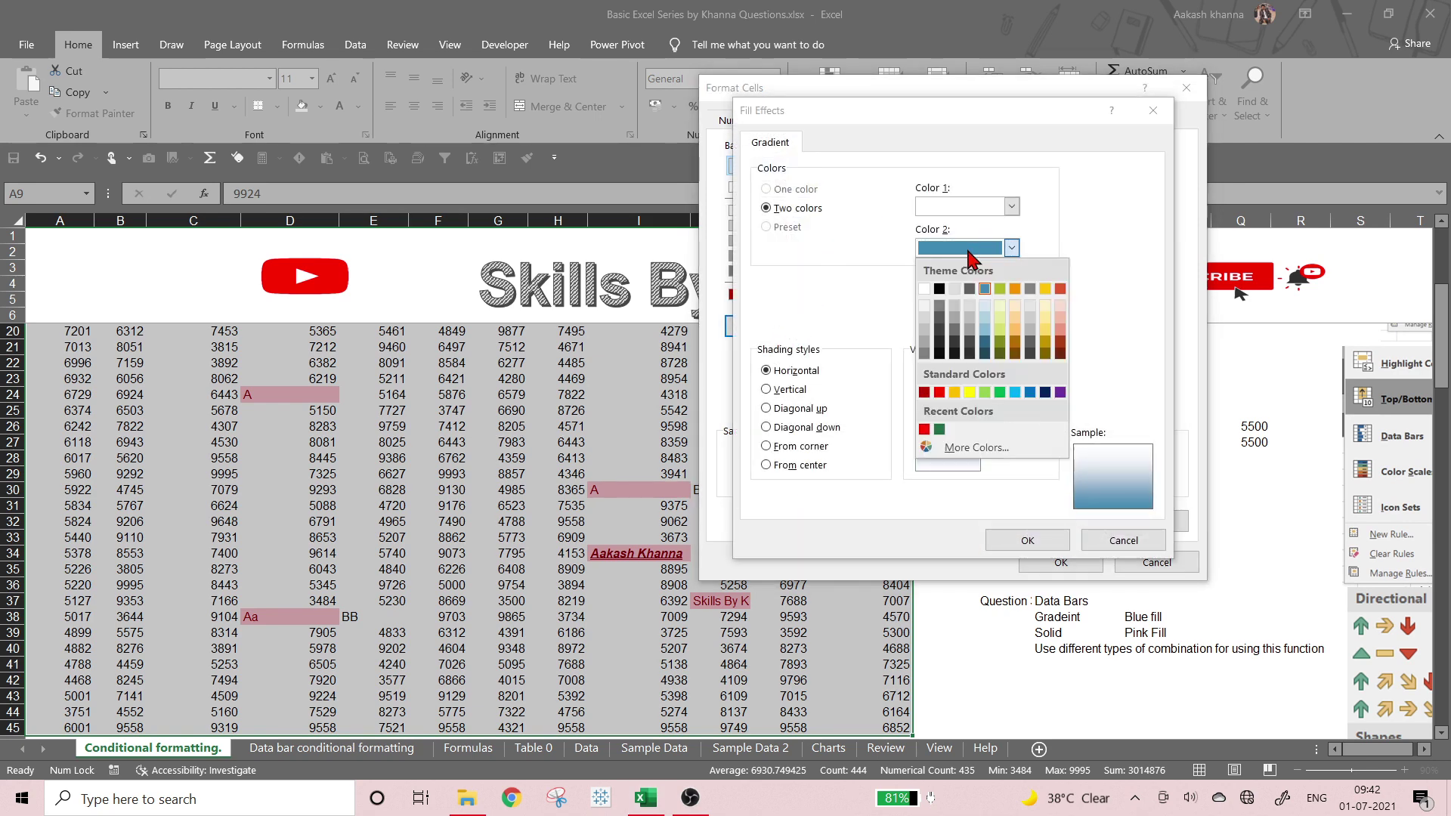
pyautogui.click(999, 330)
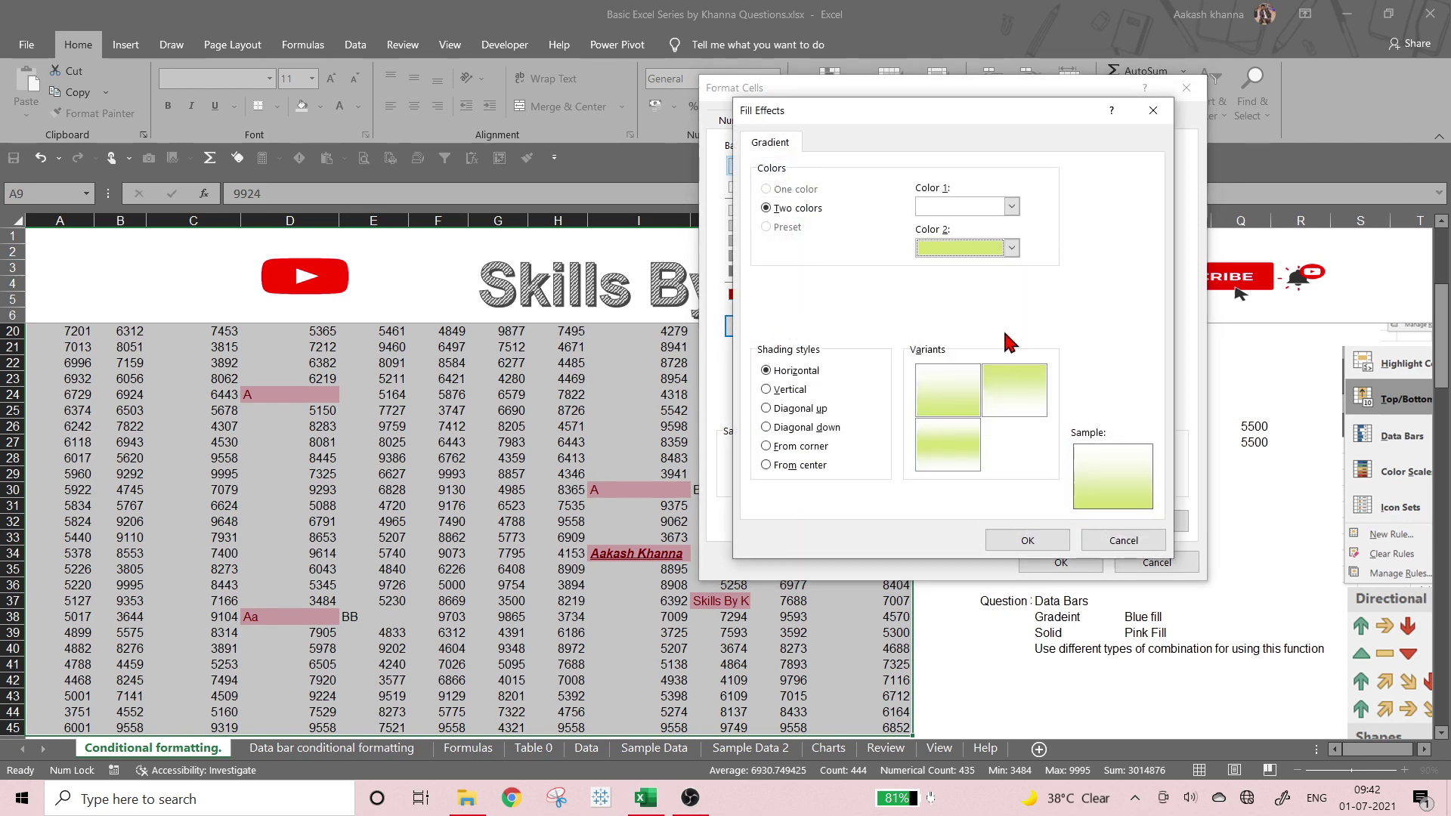
# Set the green gradient's shading style to Diagonal down, apply the rule and deselect the data range.
pyautogui.click(786, 393)
pyautogui.press('Up')
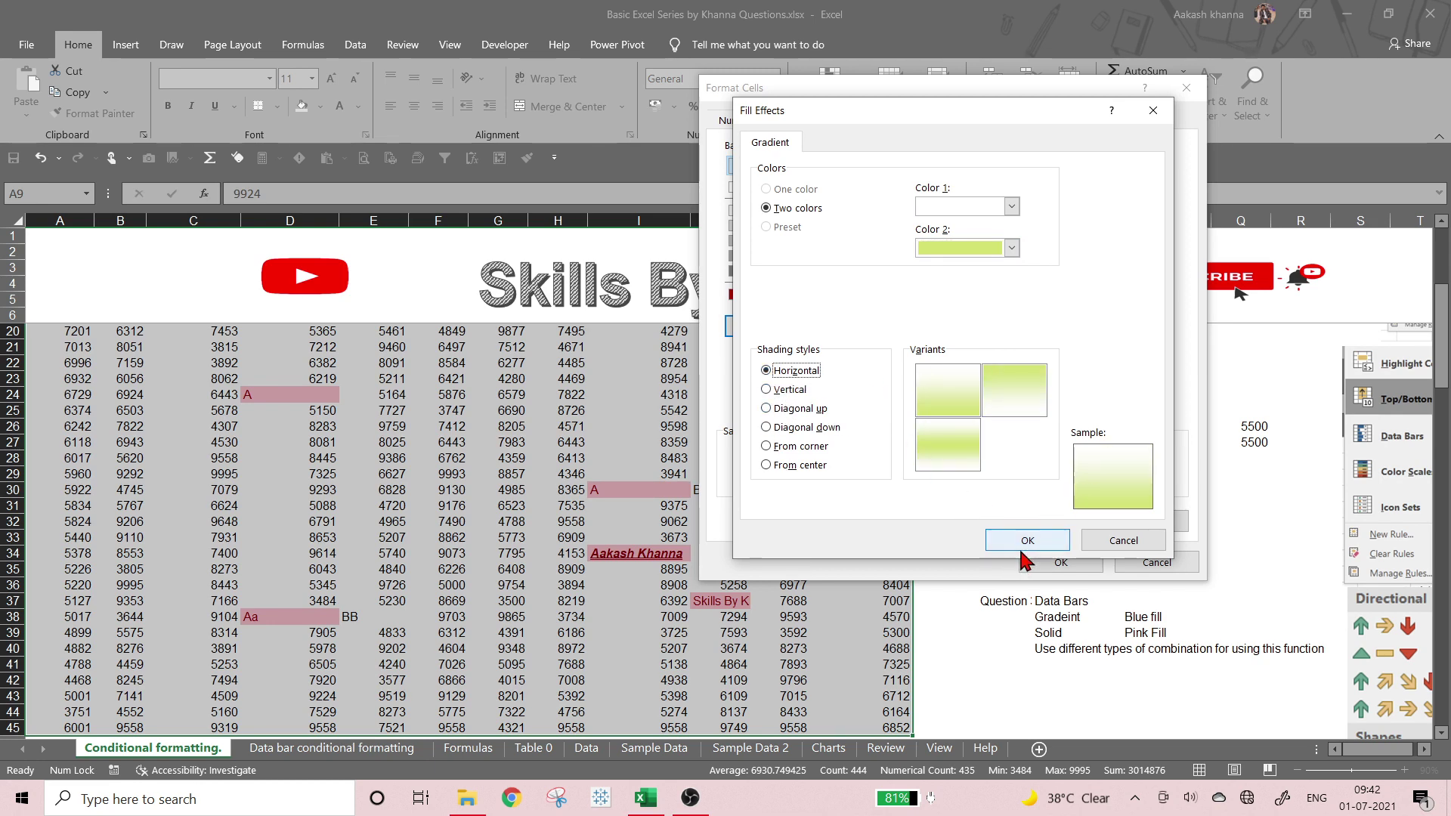
pyautogui.click(802, 391)
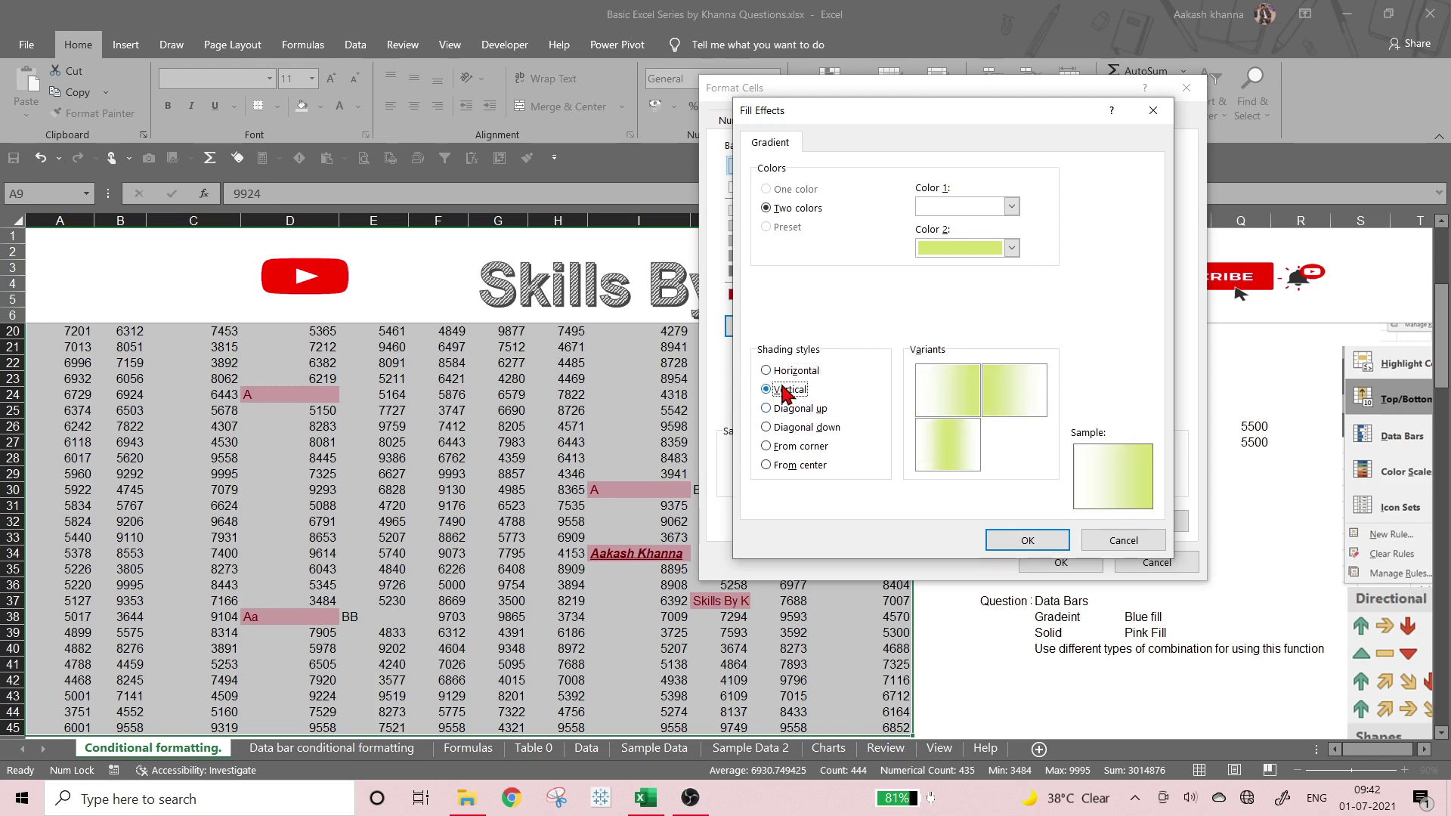
pyautogui.click(804, 446)
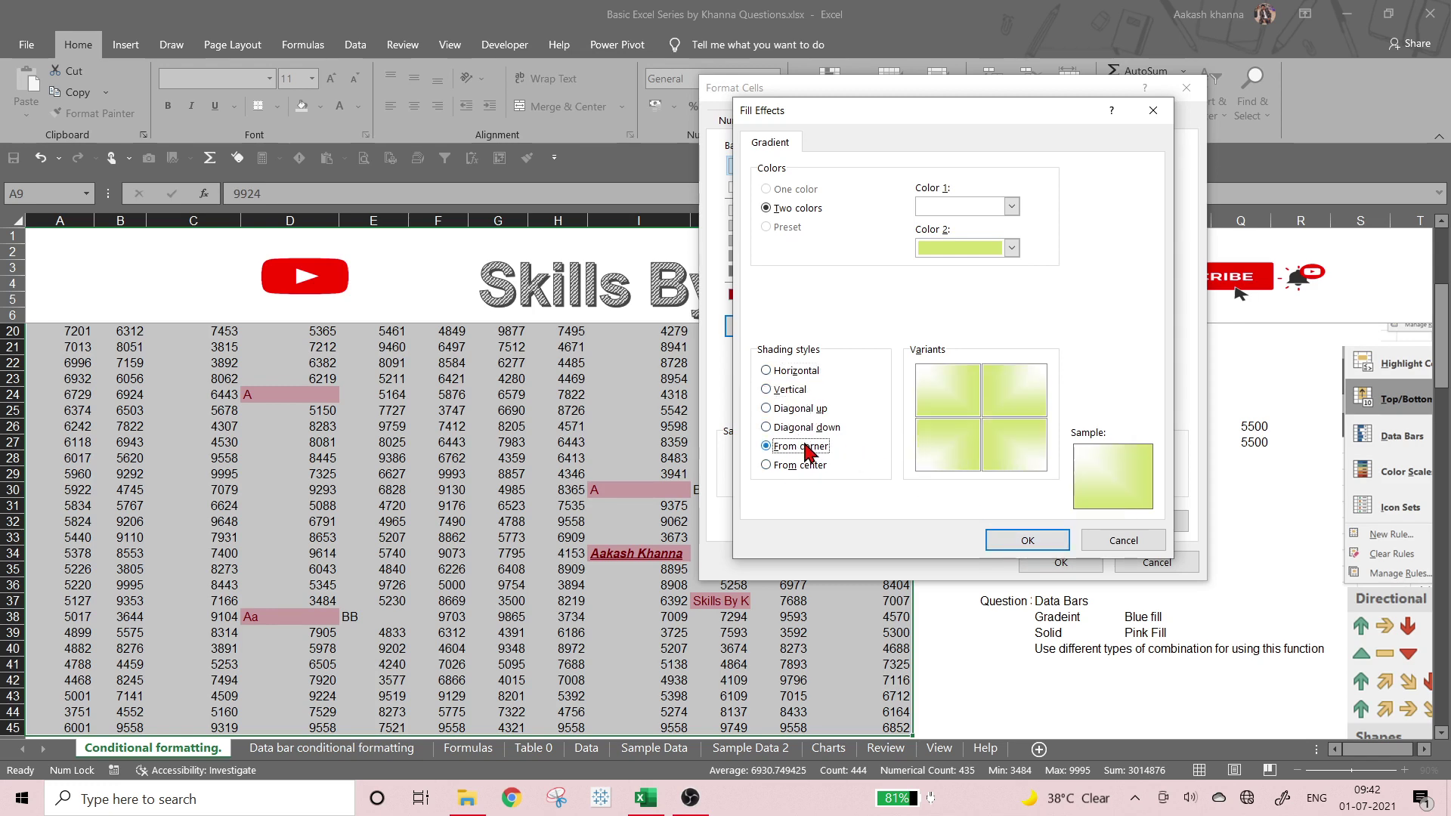
pyautogui.click(810, 409)
pyautogui.click(818, 428)
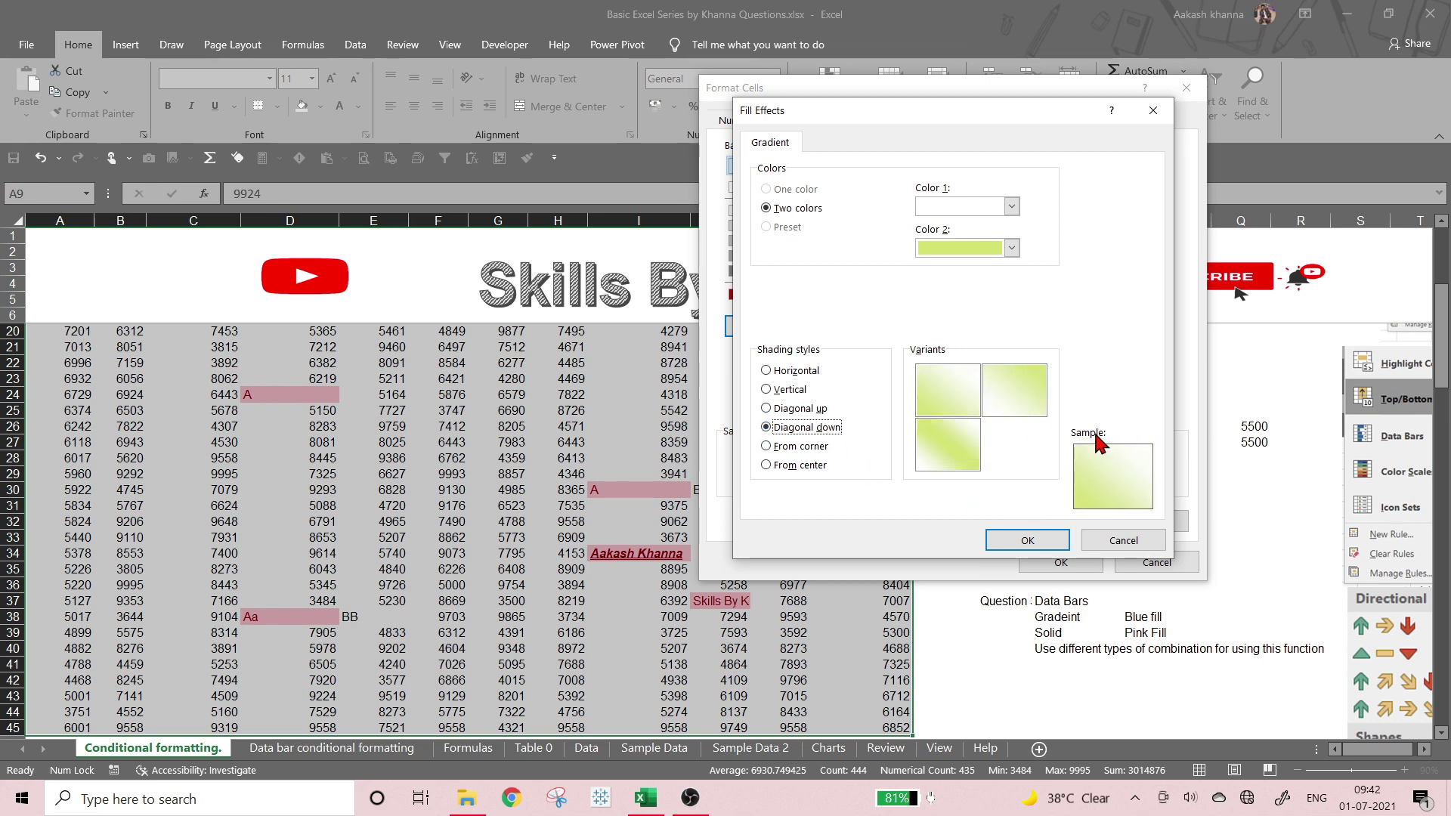
pyautogui.click(1053, 542)
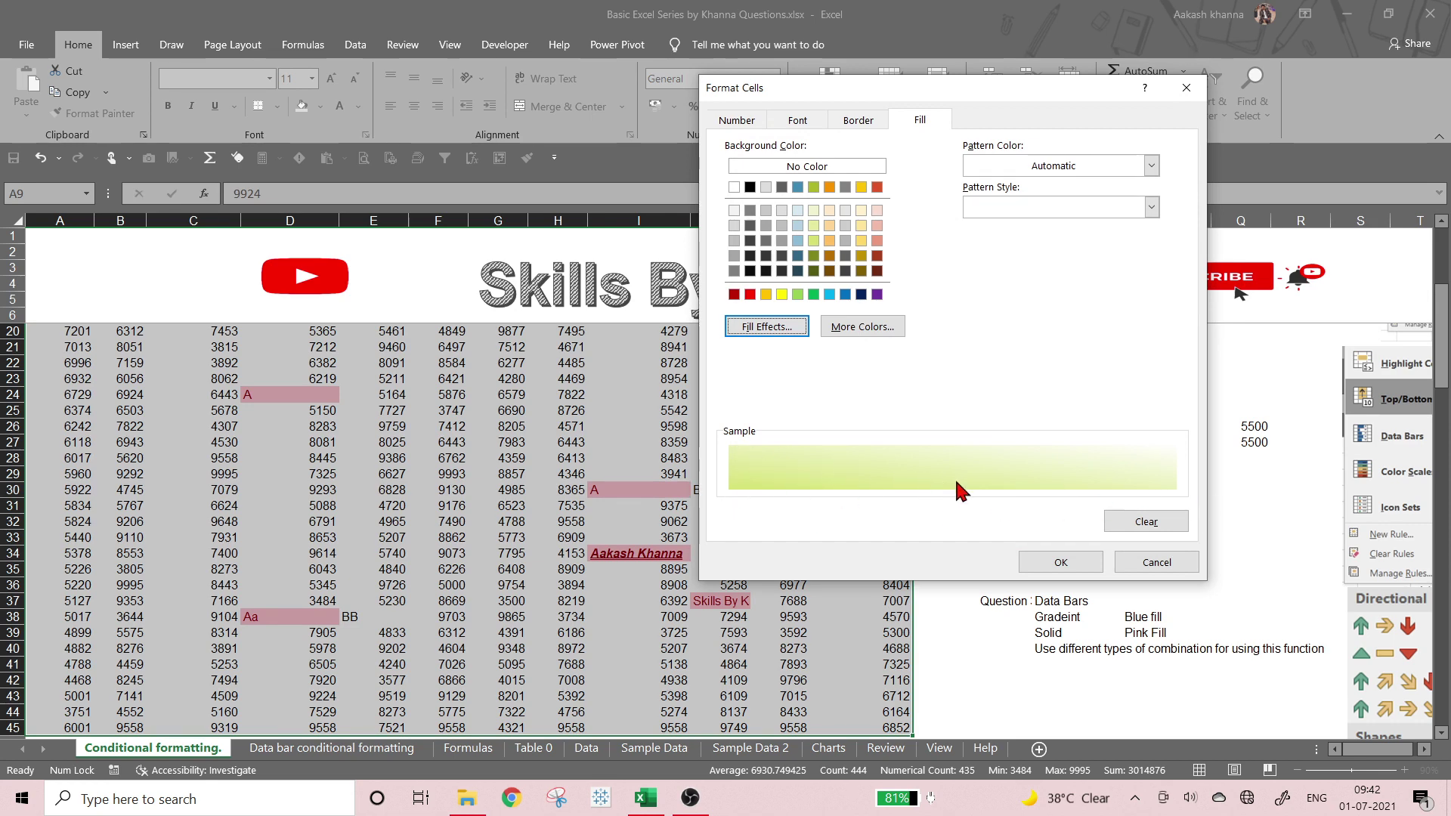
pyautogui.click(1050, 563)
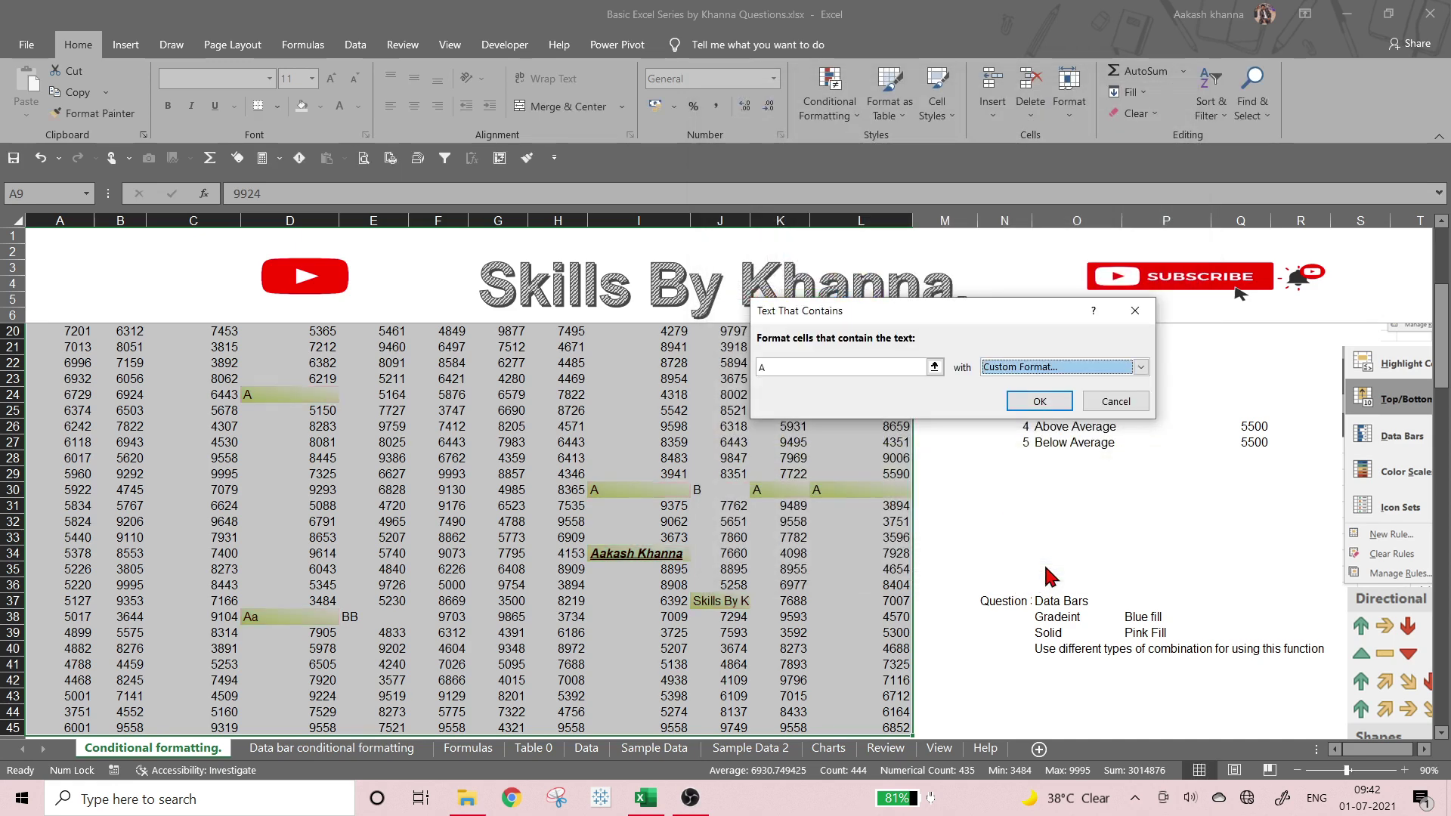
pyautogui.click(1039, 401)
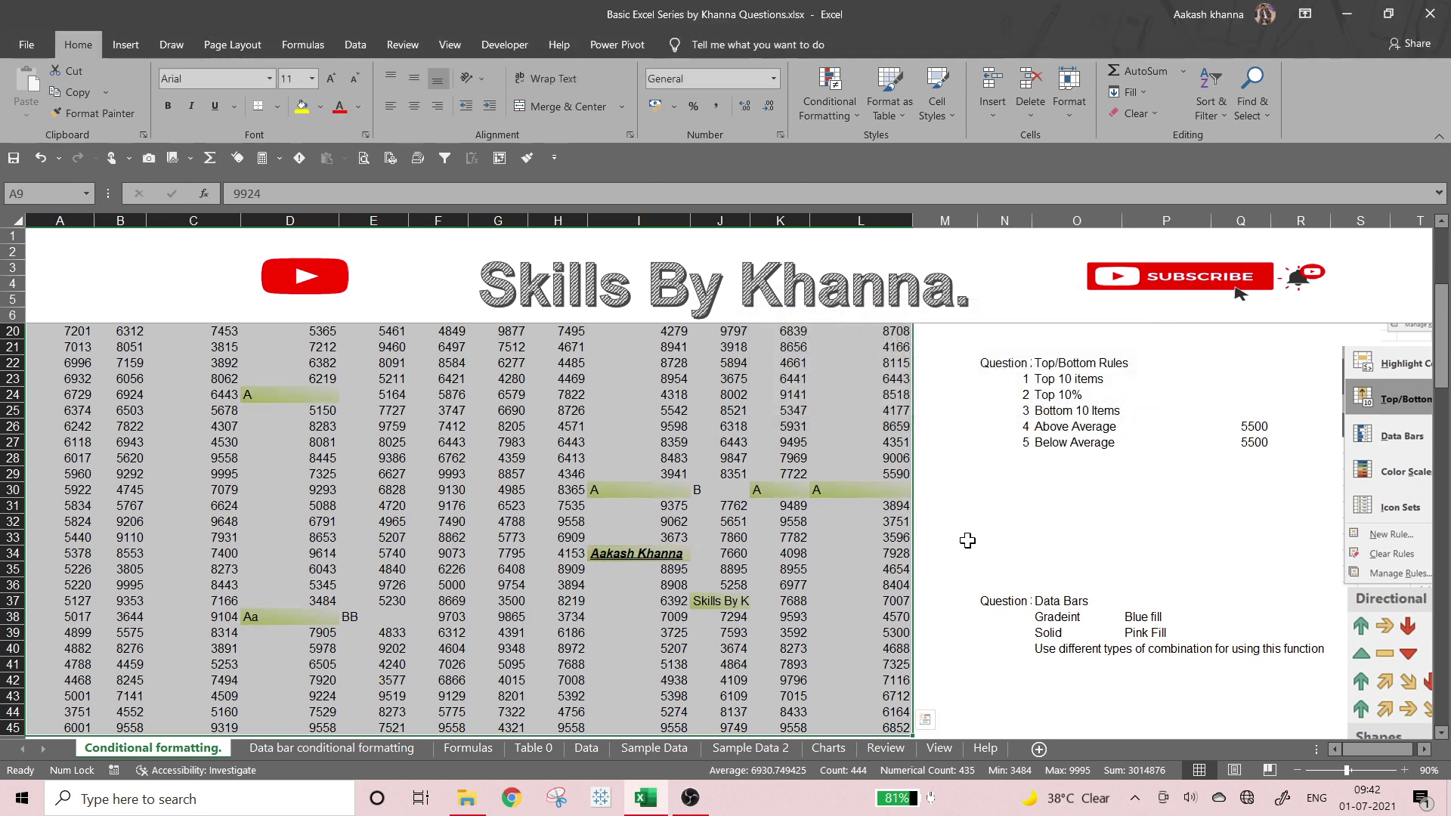
pyautogui.click(954, 538)
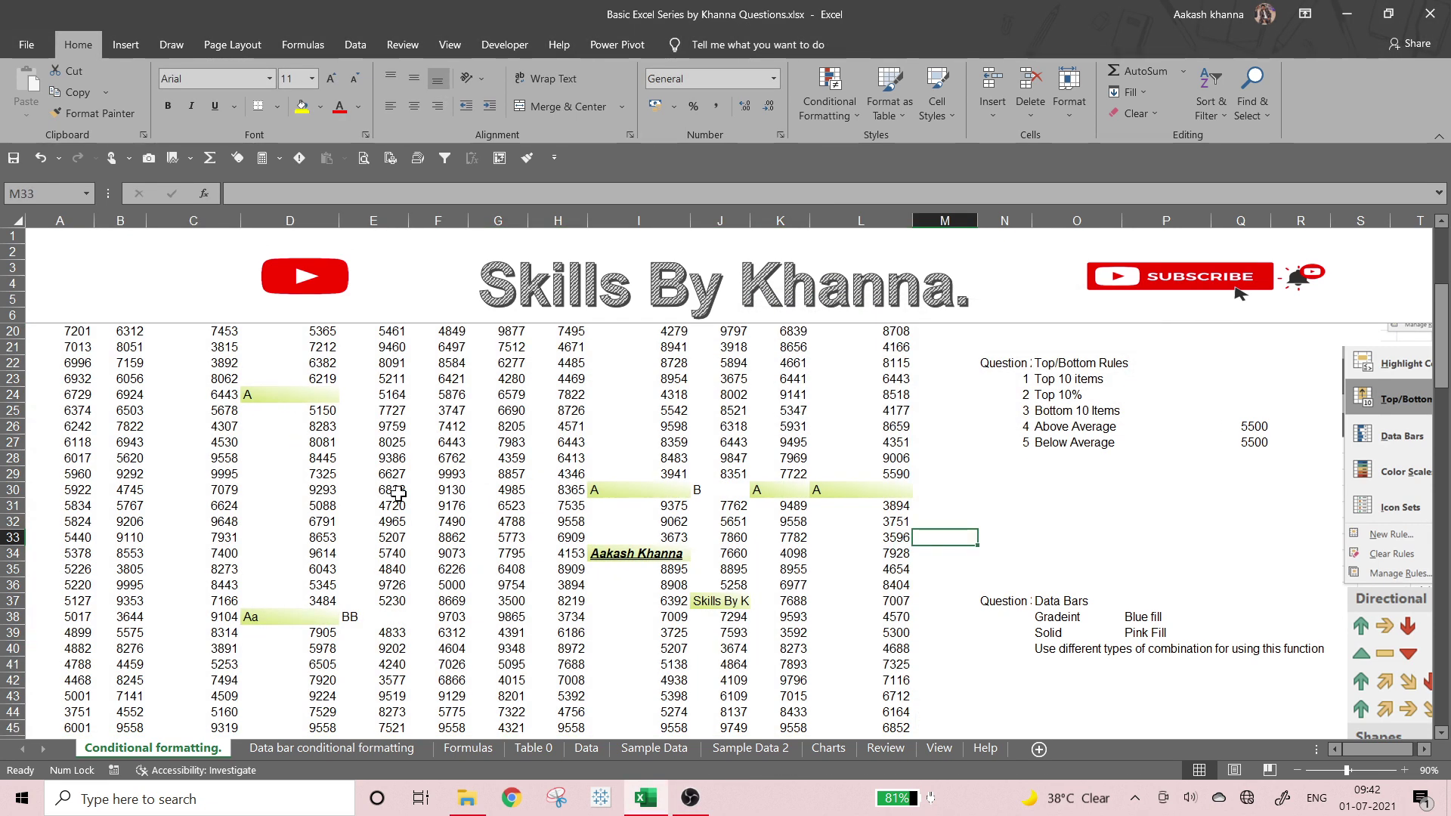